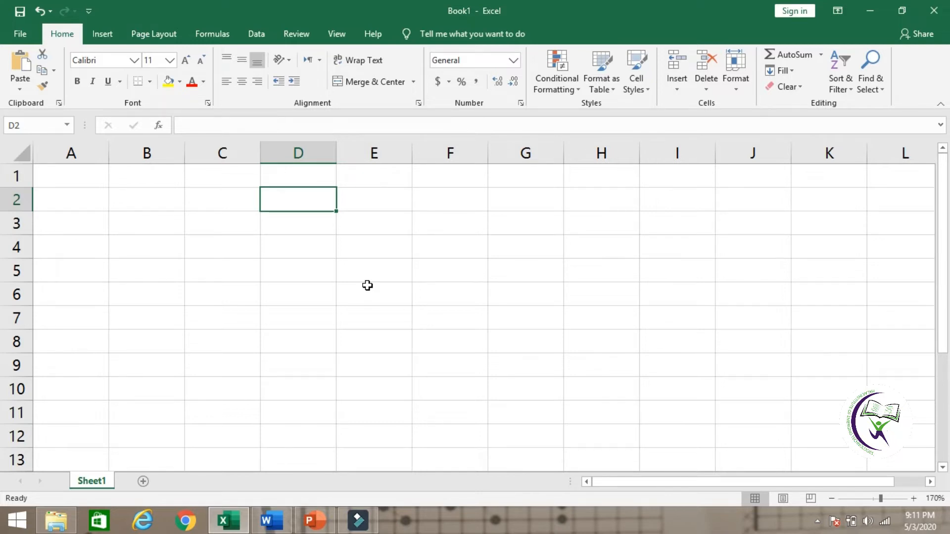
pyautogui.press('Down')
pyautogui.press('Down')
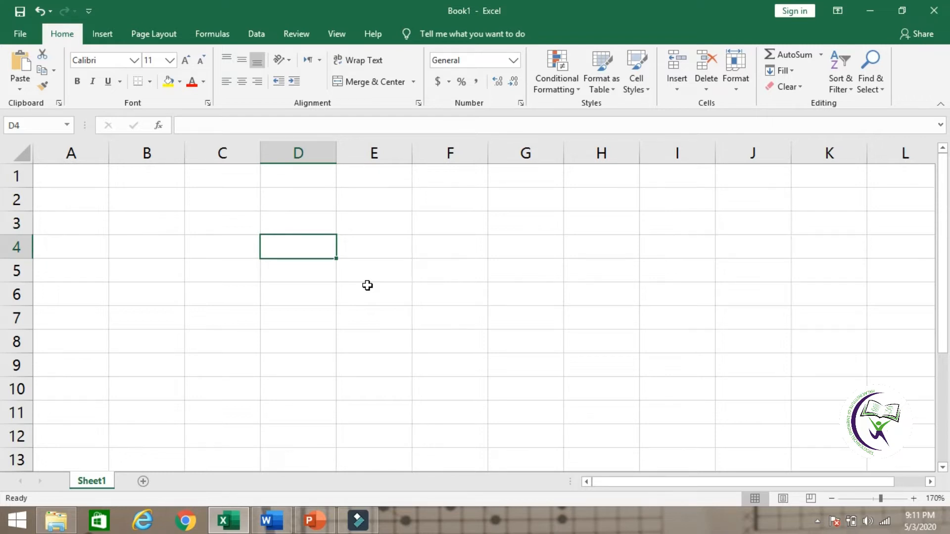
pyautogui.write('=')
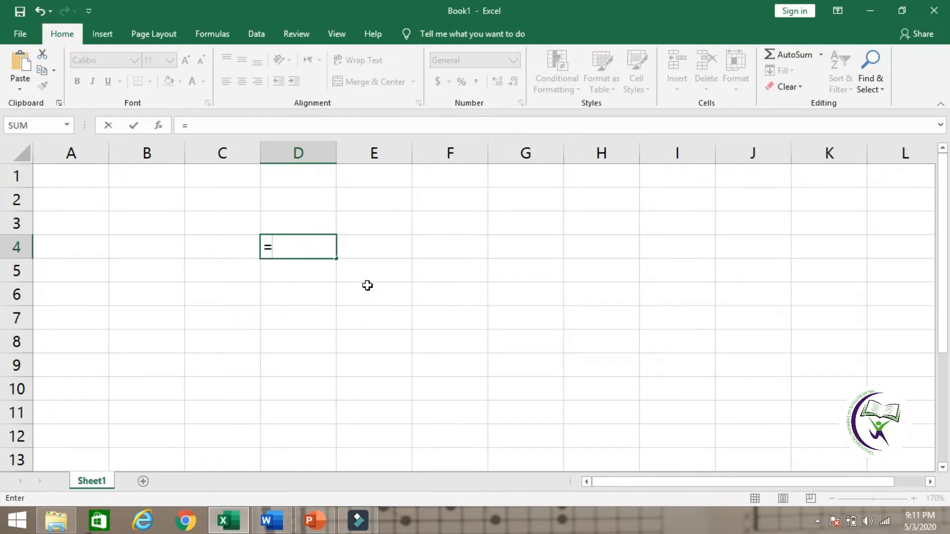
pyautogui.press('Escape')
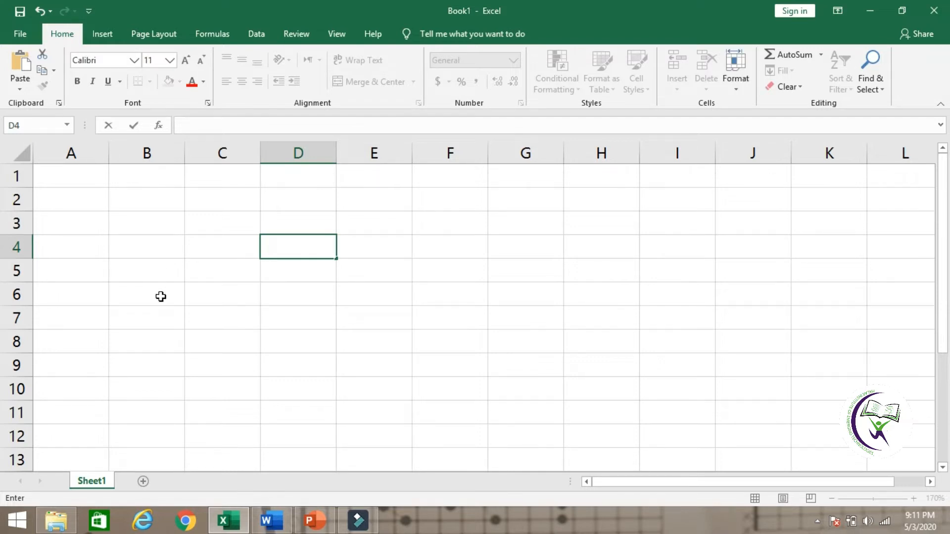
# - Enter the numbers 2, 3 and 4 down column B in cells B5 to B7
pyautogui.click(161, 276)
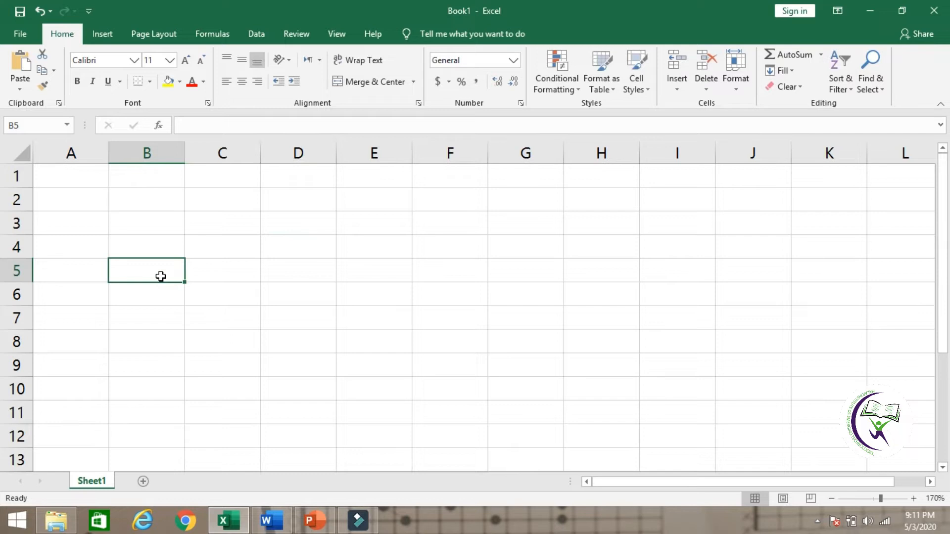
pyautogui.write('2')
pyautogui.press('Return')
pyautogui.write('3')
pyautogui.press('Right')
pyautogui.press('Left')
pyautogui.press('Down')
pyautogui.write('4')
pyautogui.press('Return')
# - Add up the three column B numbers in cell B9 with a SUM formula listing each cell separately, =SUM(B5,B6,B7)
pyautogui.press('Down')
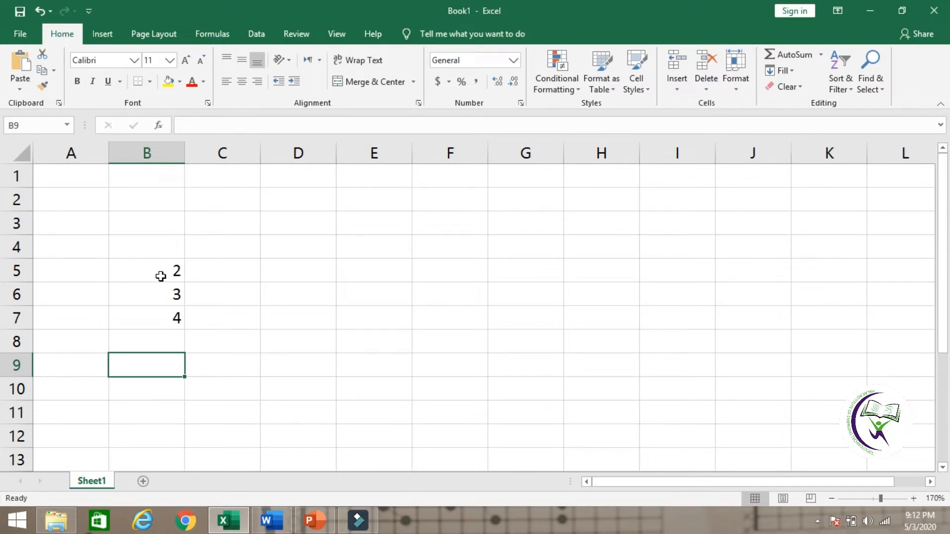
pyautogui.write('=sum')
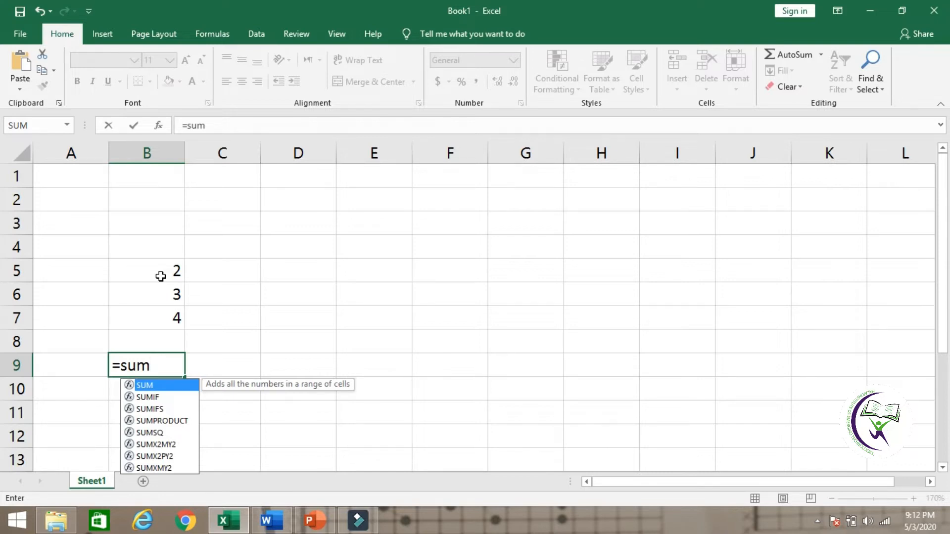
pyautogui.write('(')
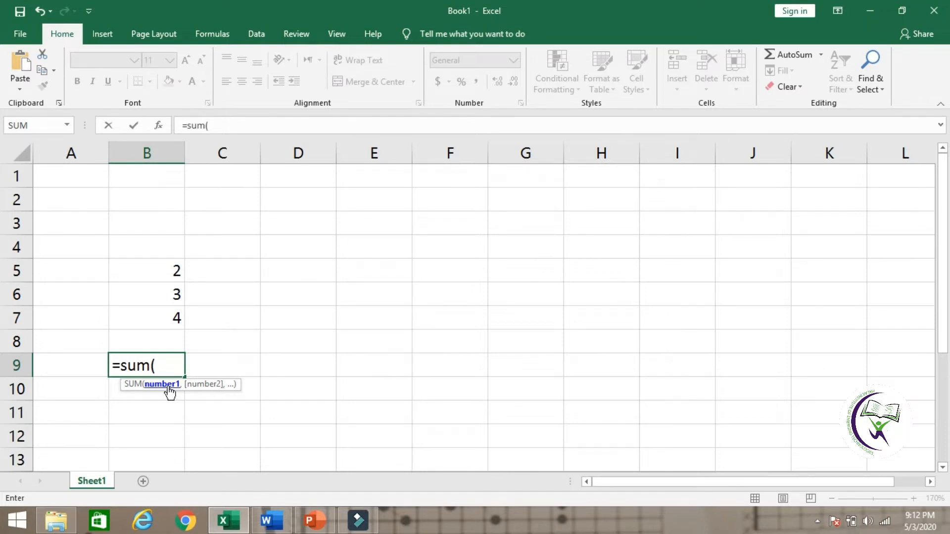
pyautogui.click(158, 275)
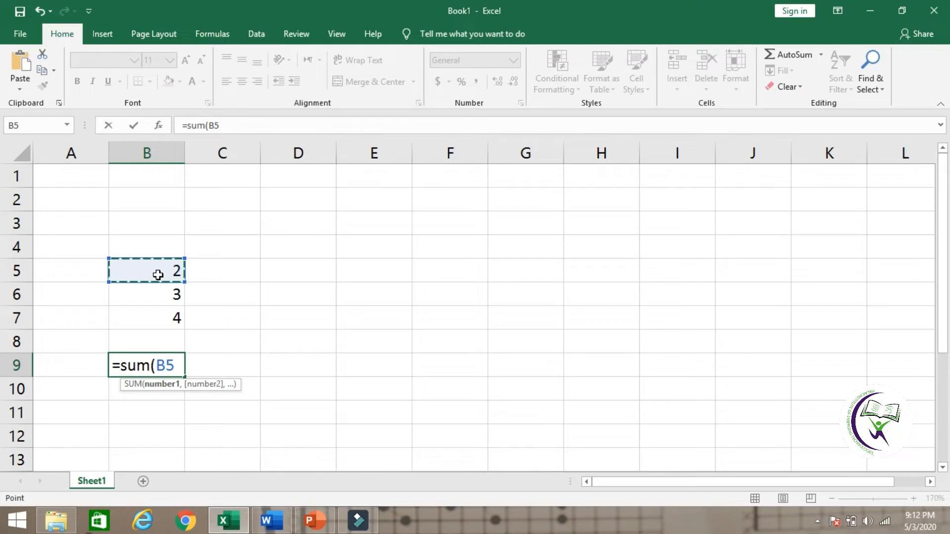
pyautogui.write(',')
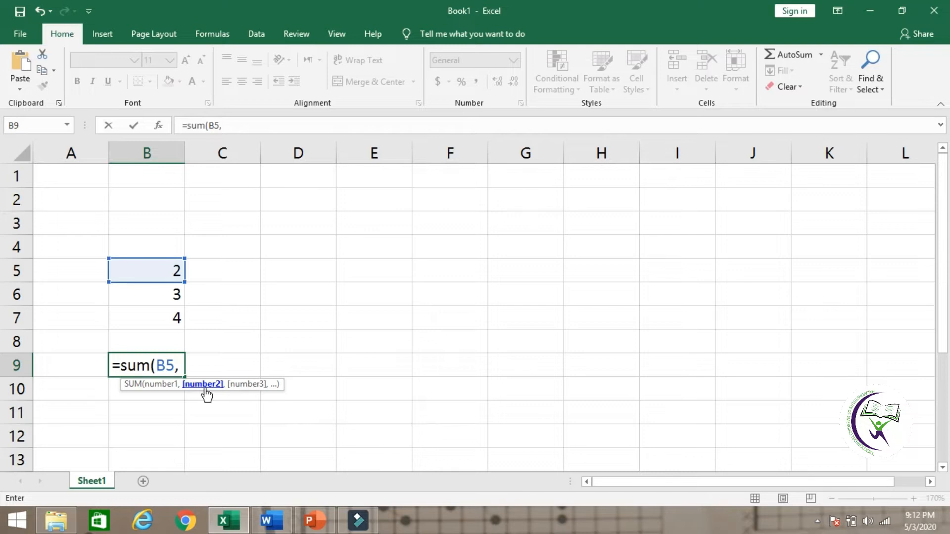
pyautogui.click(154, 296)
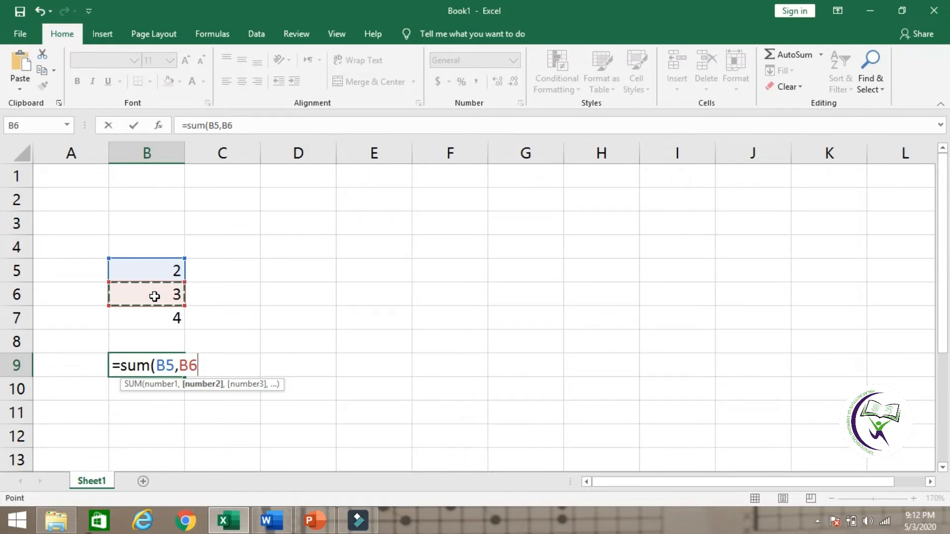
pyautogui.write(',')
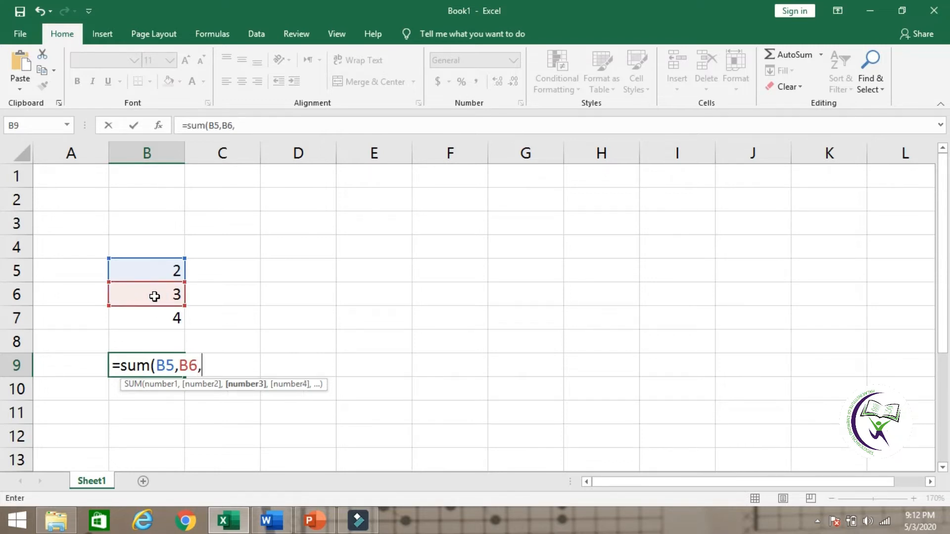
pyautogui.click(164, 317)
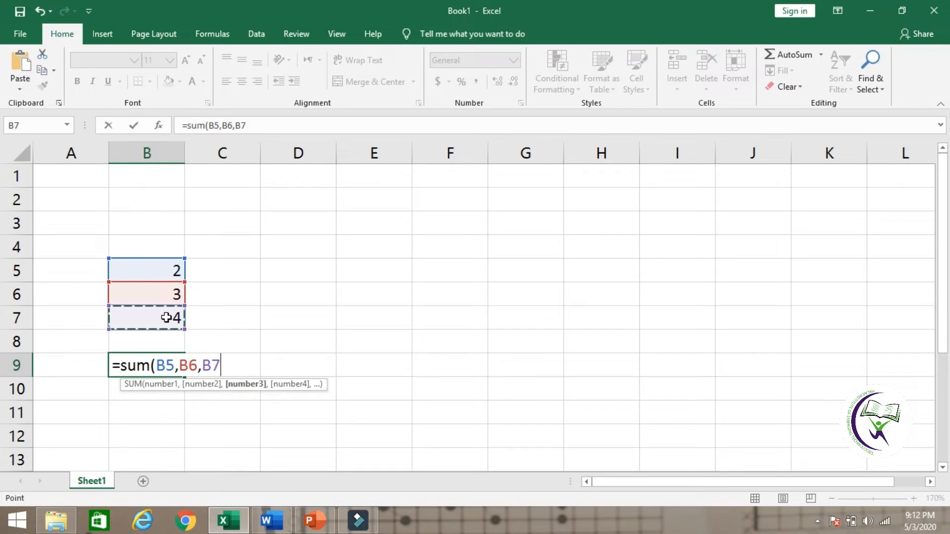
pyautogui.write(')')
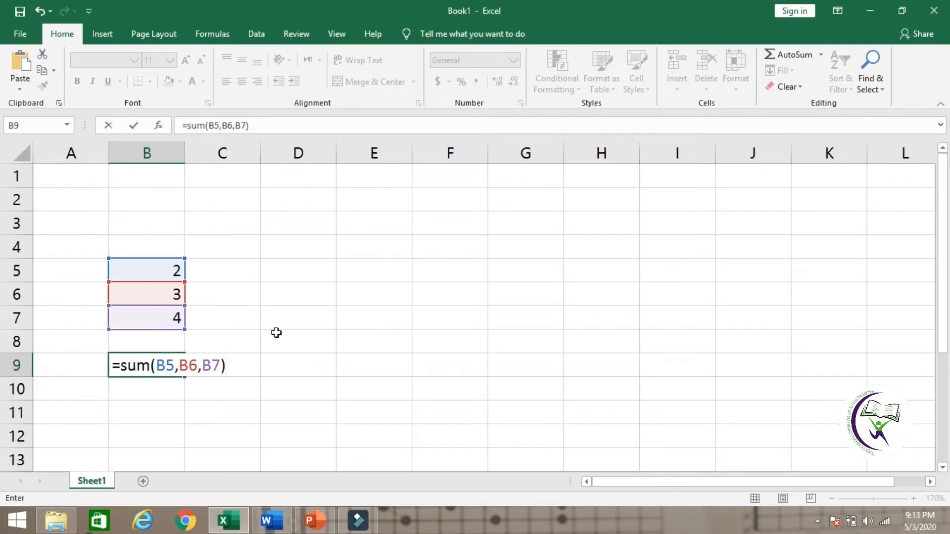
pyautogui.press('Return')
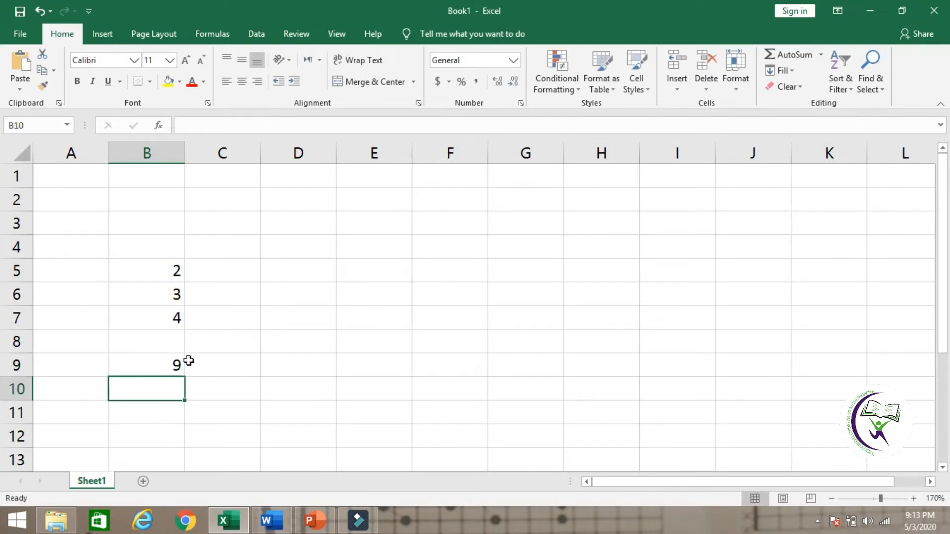
# - Examine the SUM formula in cell B9 and the cells it references
pyautogui.click(173, 365)
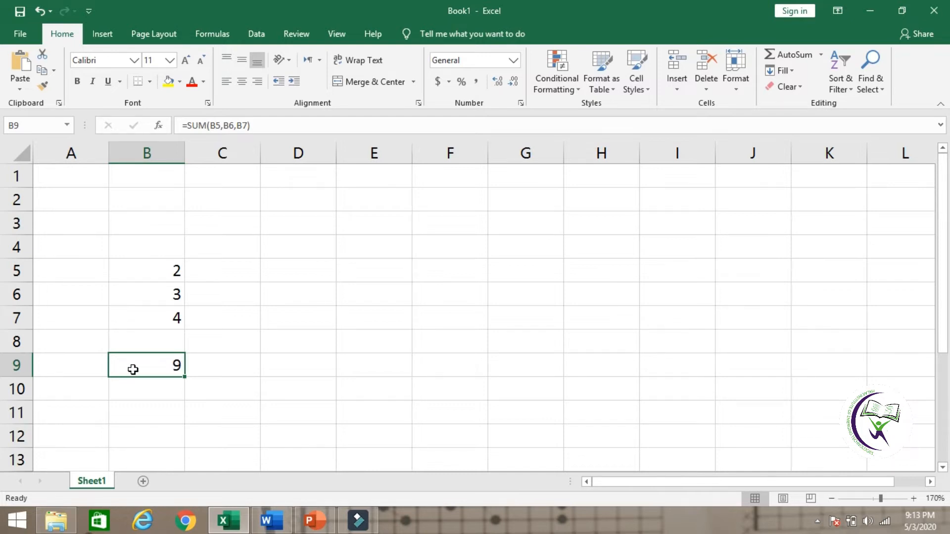
pyautogui.doubleClick(163, 370)
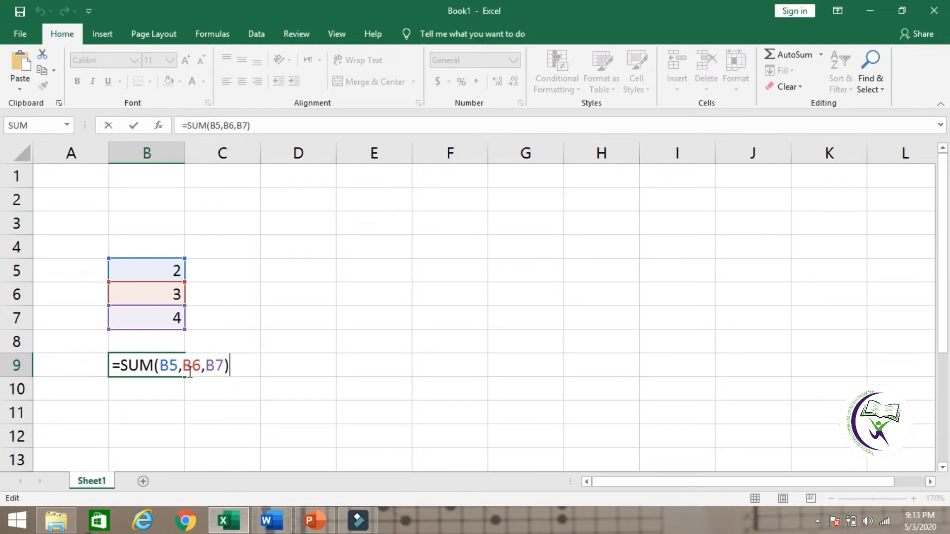
pyautogui.press('Return')
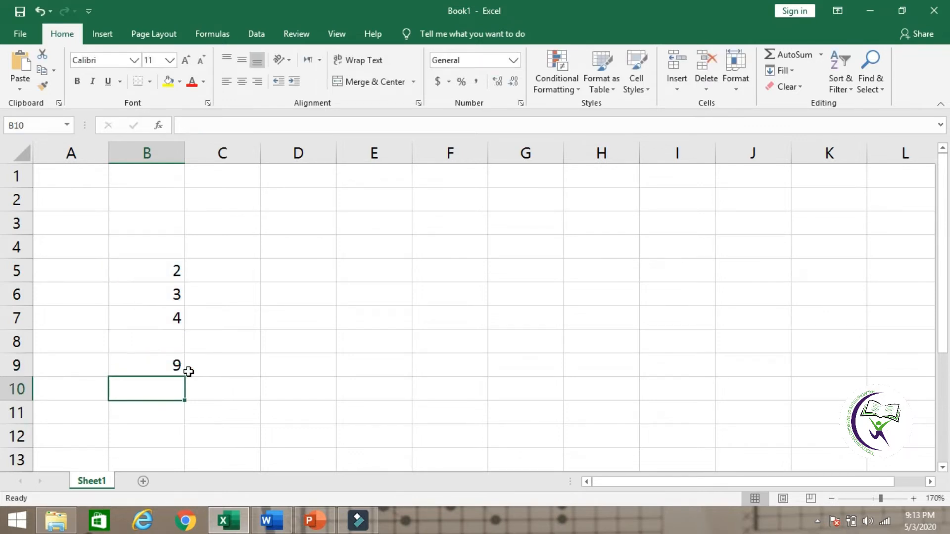
pyautogui.click(155, 358)
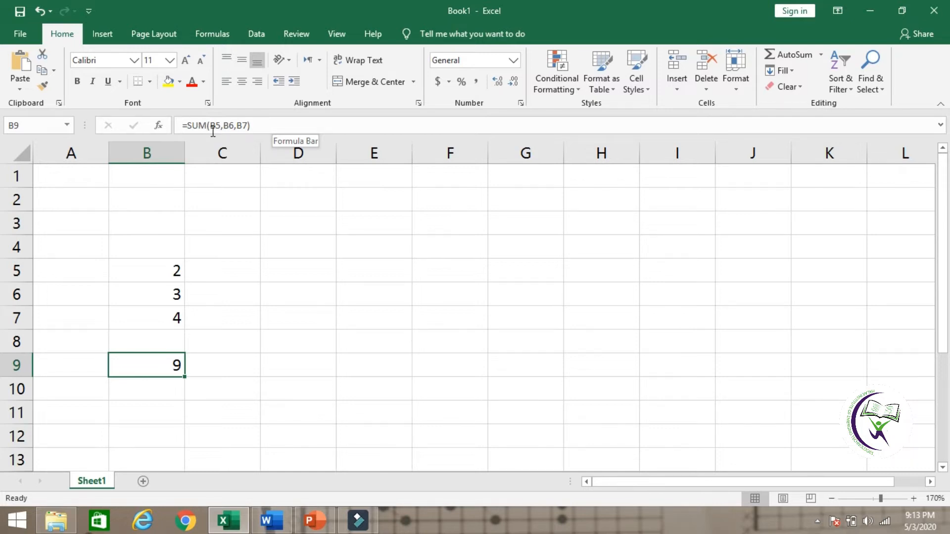
pyautogui.doubleClick(154, 362)
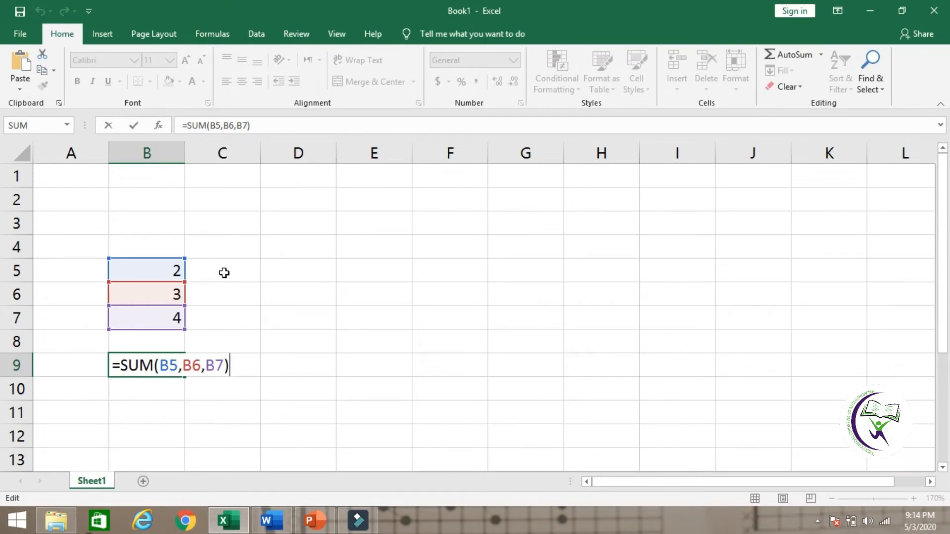
# - Enter the numbers 3, 4 and 5 down column D in cells D5 to D7
pyautogui.click(312, 278)
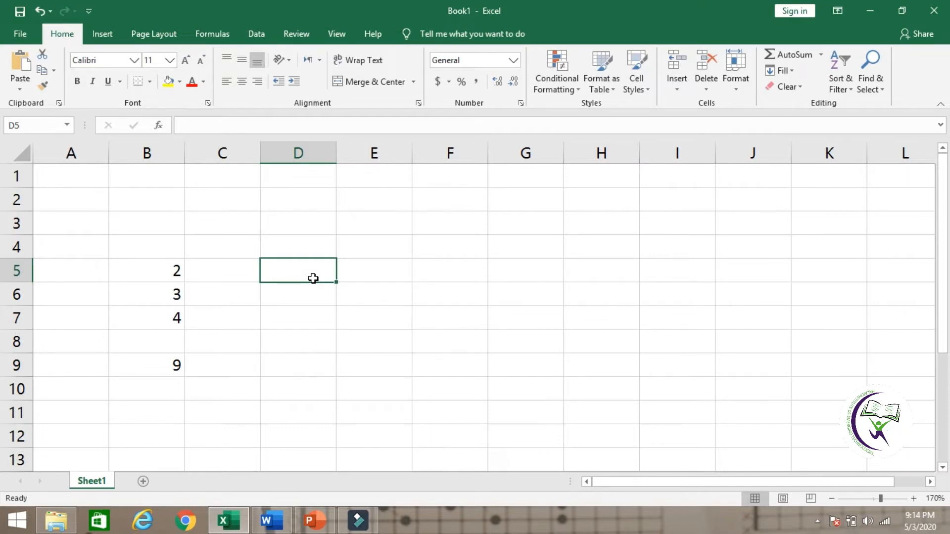
pyautogui.write('3')
pyautogui.press('Return')
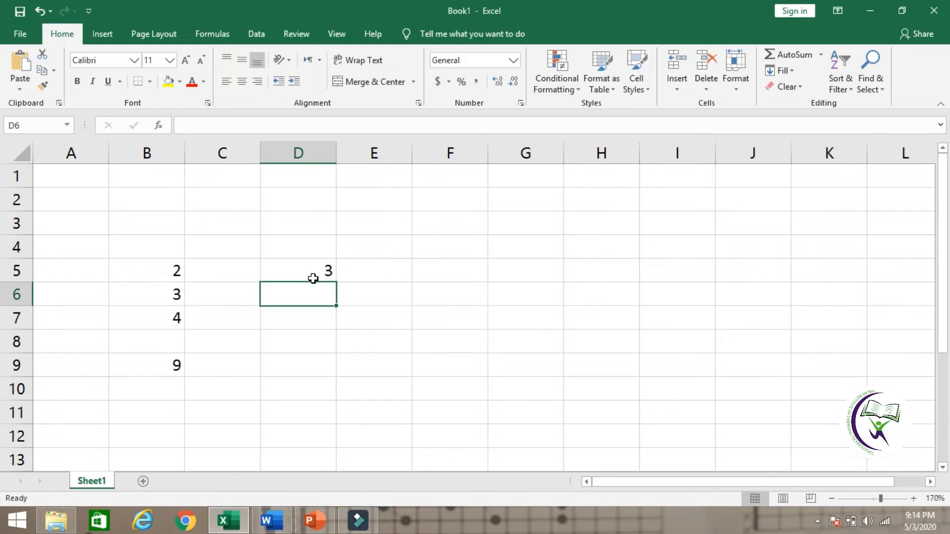
pyautogui.write('4')
pyautogui.press('Return')
pyautogui.write('5')
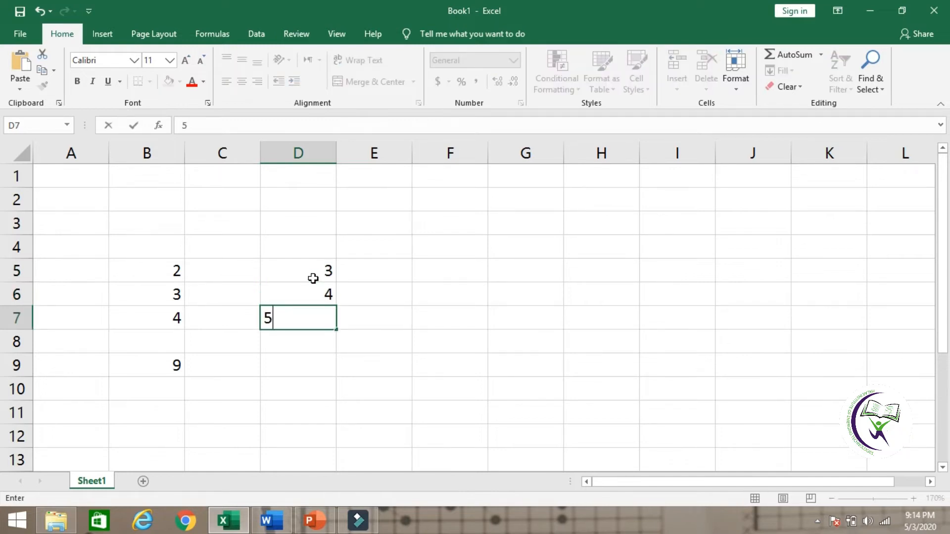
pyautogui.press('Return')
# - Total the column D numbers in cell D9 with a SUM formula over the range, =SUM(D5:D7)
pyautogui.press('Return')
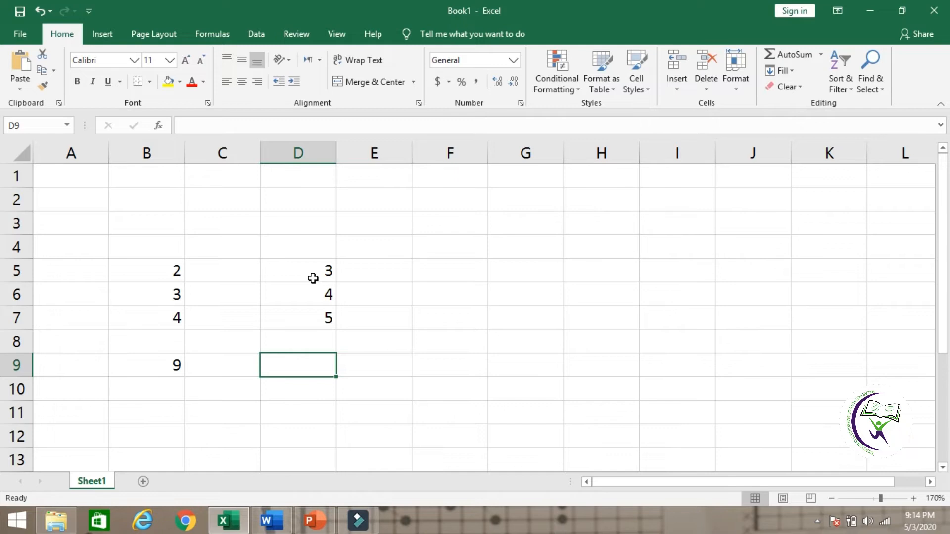
pyautogui.write('=sum')
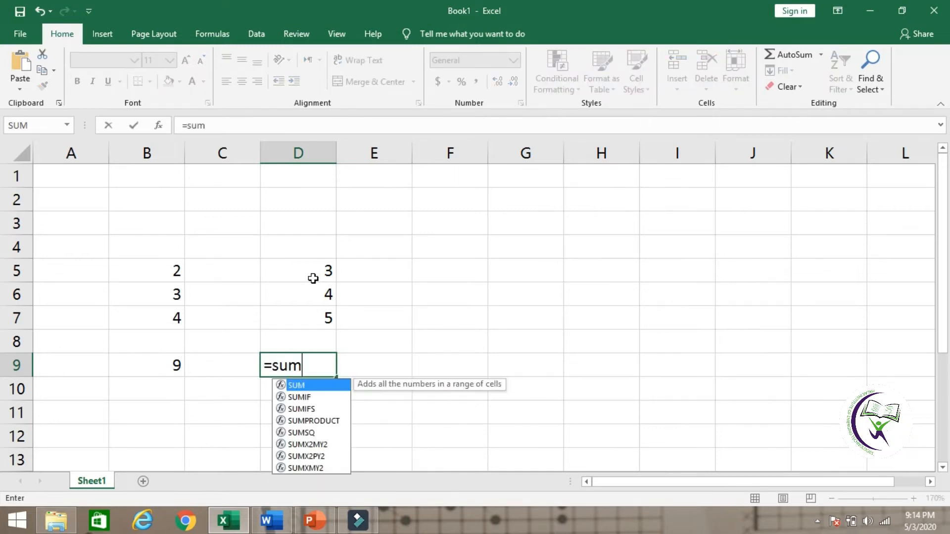
pyautogui.write('(')
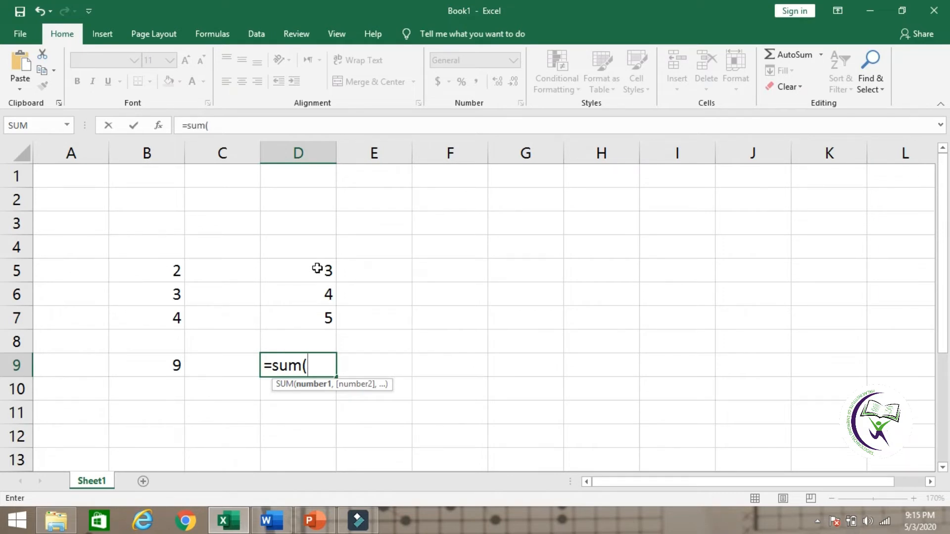
pyautogui.moveTo(317, 268); pyautogui.dragTo(313, 320)
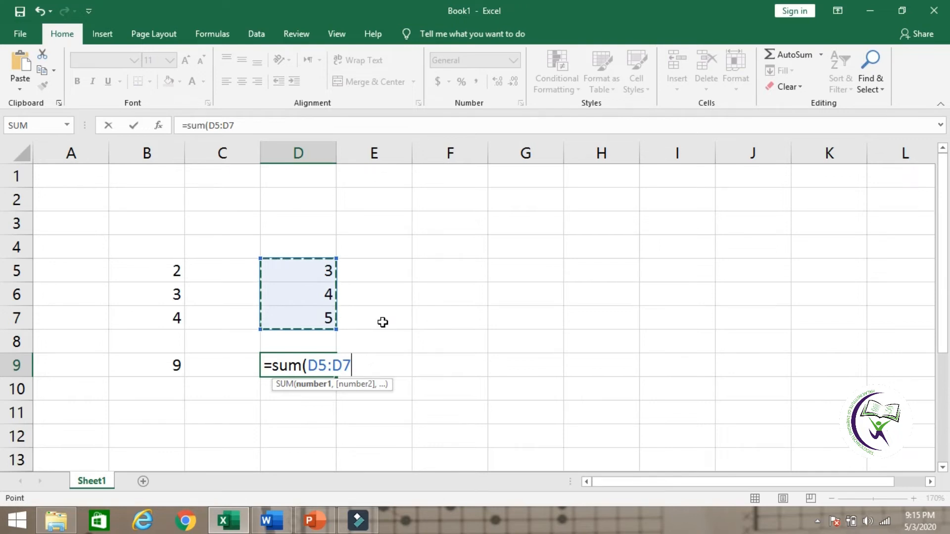
pyautogui.write(')')
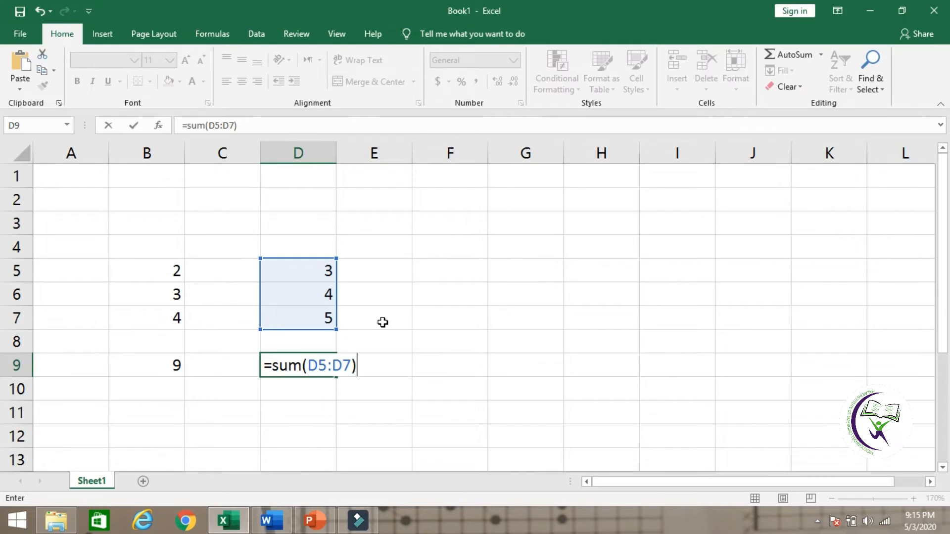
pyautogui.press('Return')
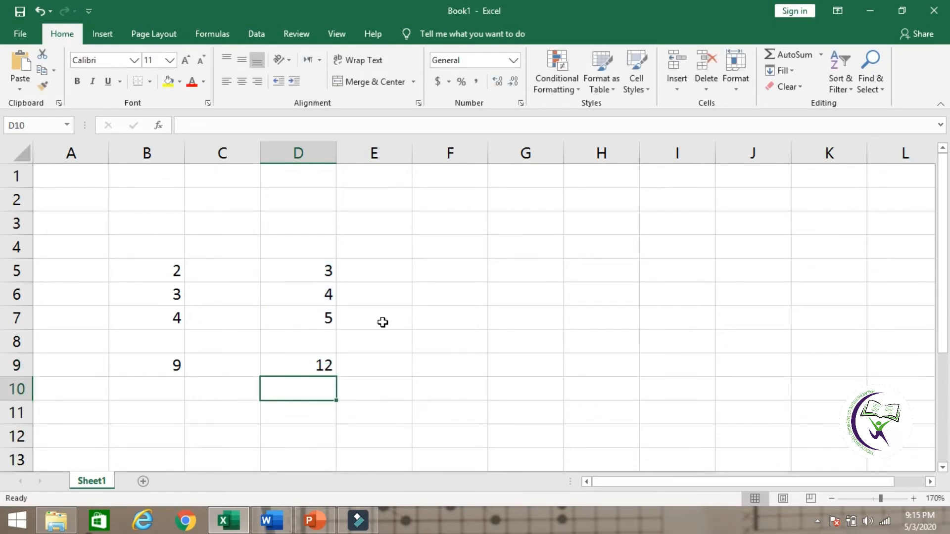
# - Change the first number in column D, cell D5, to 4
pyautogui.click(320, 269)
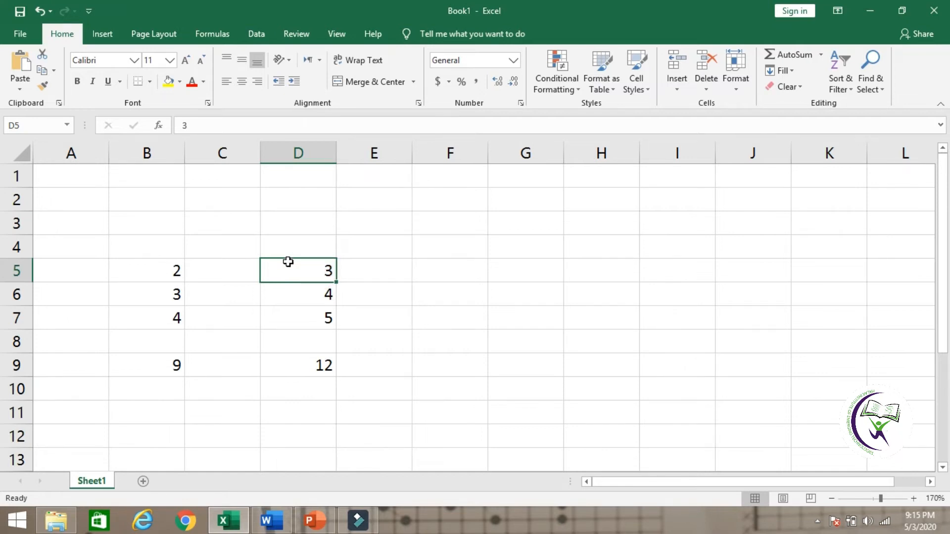
pyautogui.write('4')
pyautogui.hotkey('ctrl', 'Return')
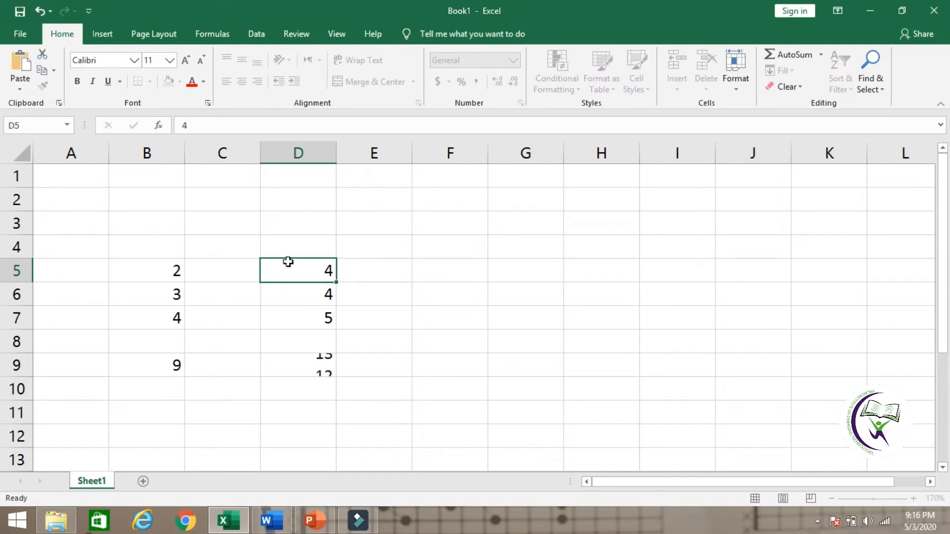
pyautogui.press('Return')
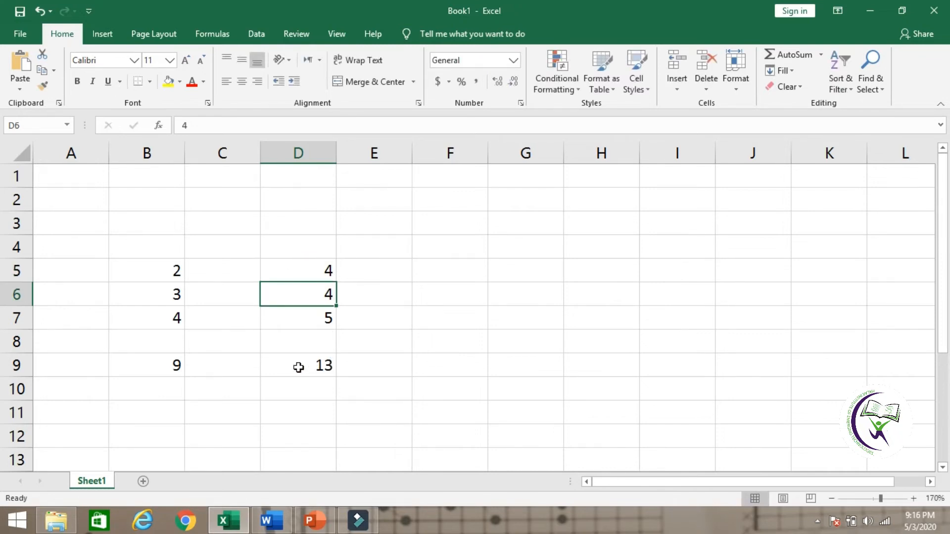
# - Check the total in cell D9 against its source cells D5 and D6
pyautogui.click(312, 278)
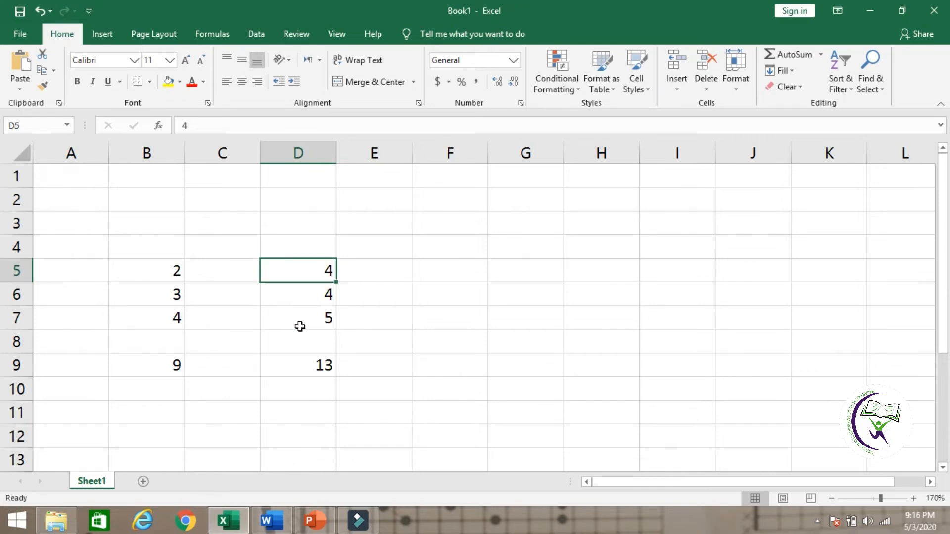
pyautogui.click(300, 364)
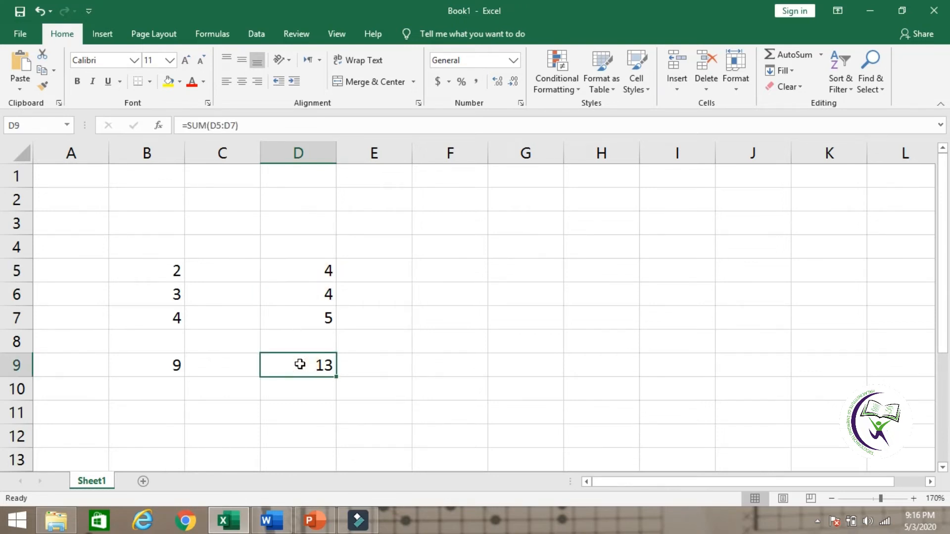
pyautogui.click(317, 275)
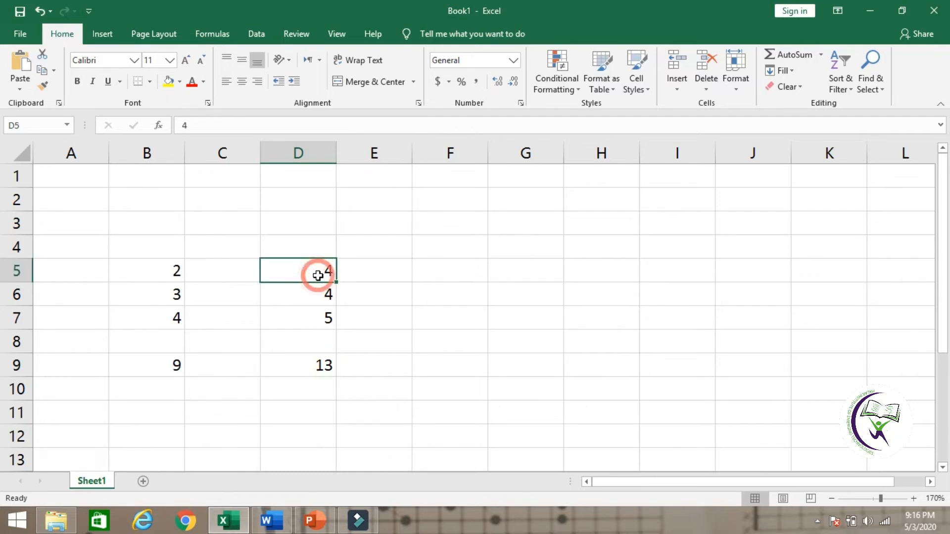
pyautogui.click(314, 295)
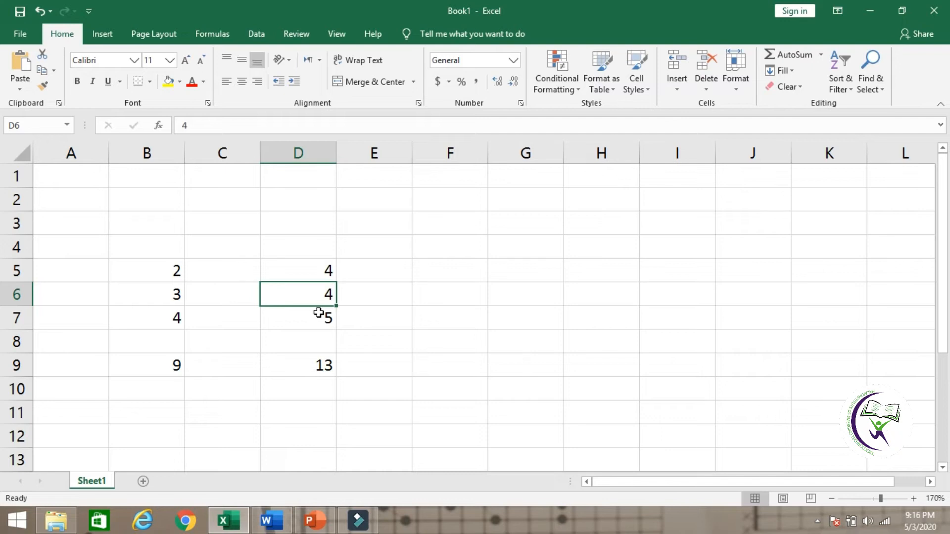
# - Enter the numbers 4, 5, 6 and 7 down column F in cells F5 to F8
pyautogui.click(439, 270)
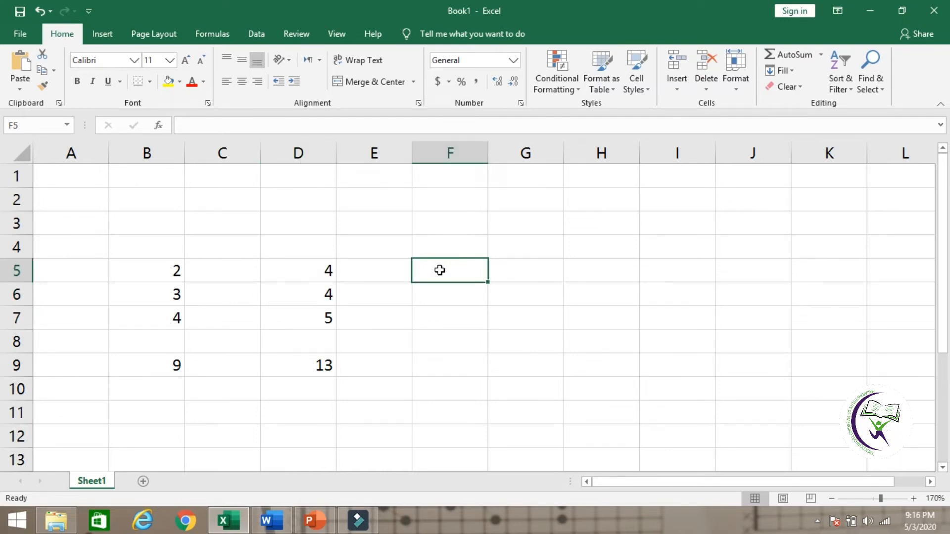
pyautogui.write('4')
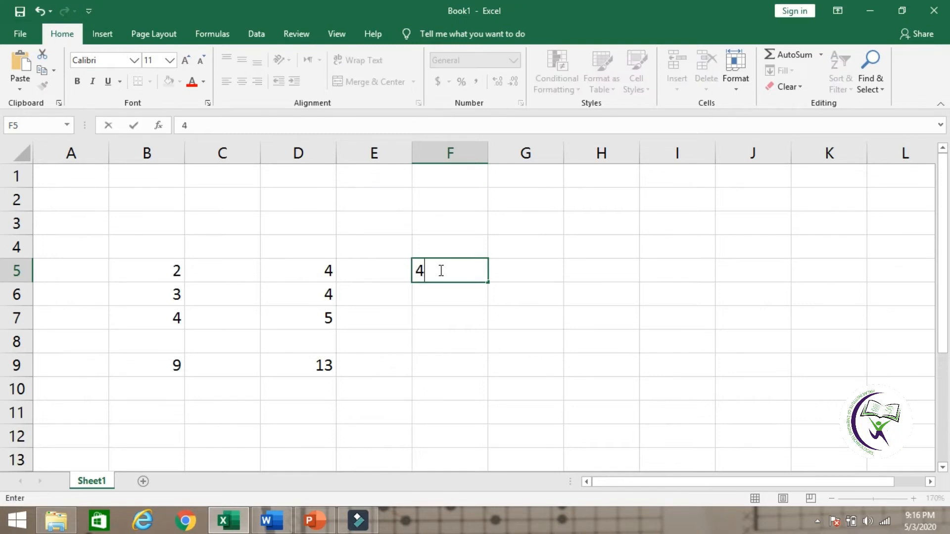
pyautogui.press('Return')
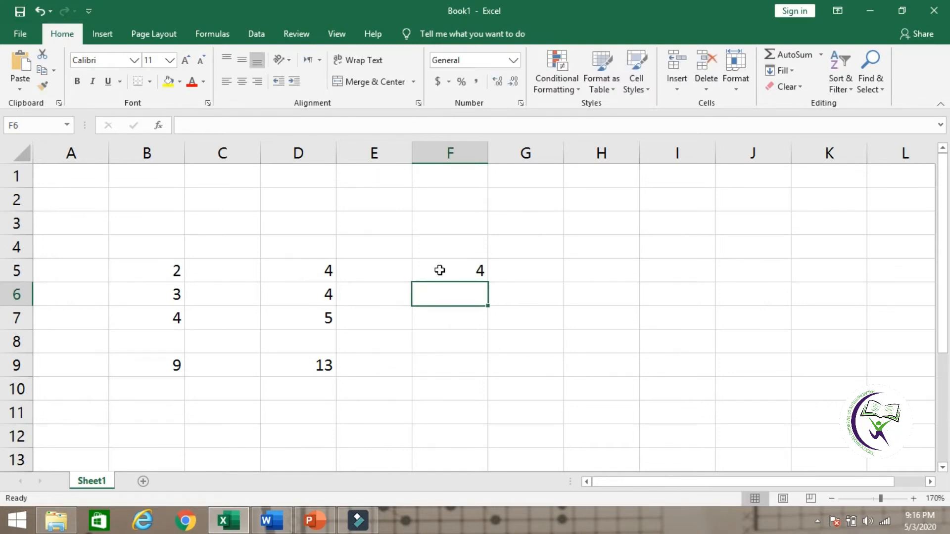
pyautogui.write('5')
pyautogui.press('Return')
pyautogui.write('6')
pyautogui.press('Return')
pyautogui.write('7')
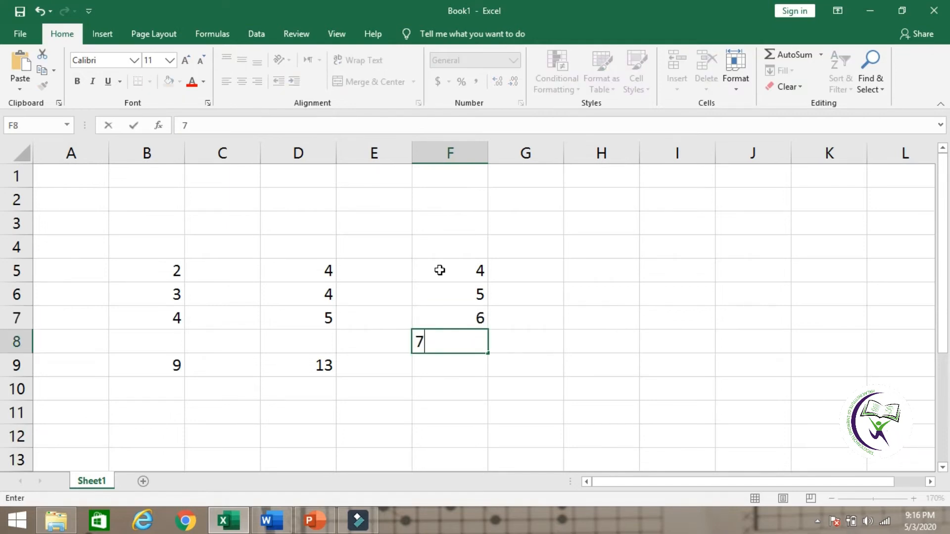
pyautogui.press('Return')
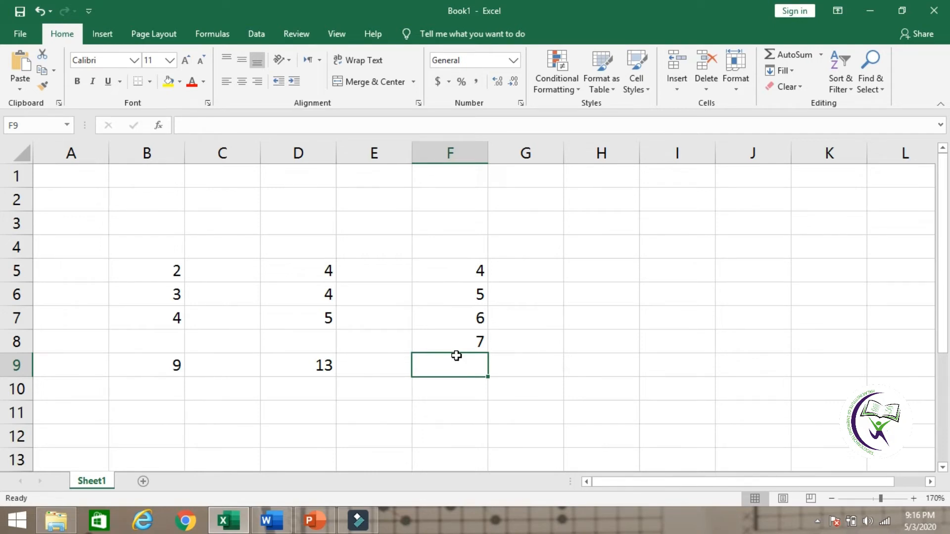
# - Total the column F numbers in cell F9 by applying AutoSum to the range F5:F9, and inspect the resulting formula
pyautogui.moveTo(468, 267); pyautogui.dragTo(469, 361)
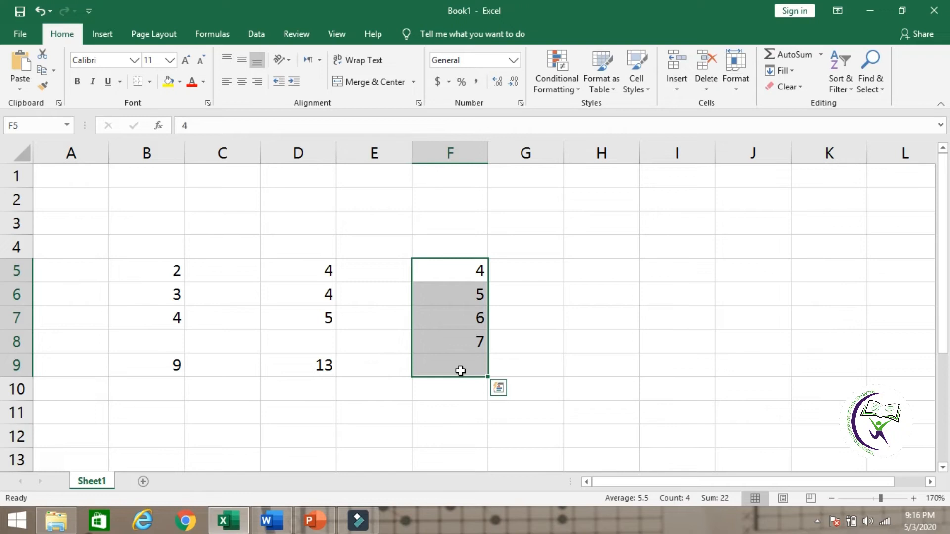
pyautogui.hotkey('alt', '=')
pyautogui.click(397, 364)
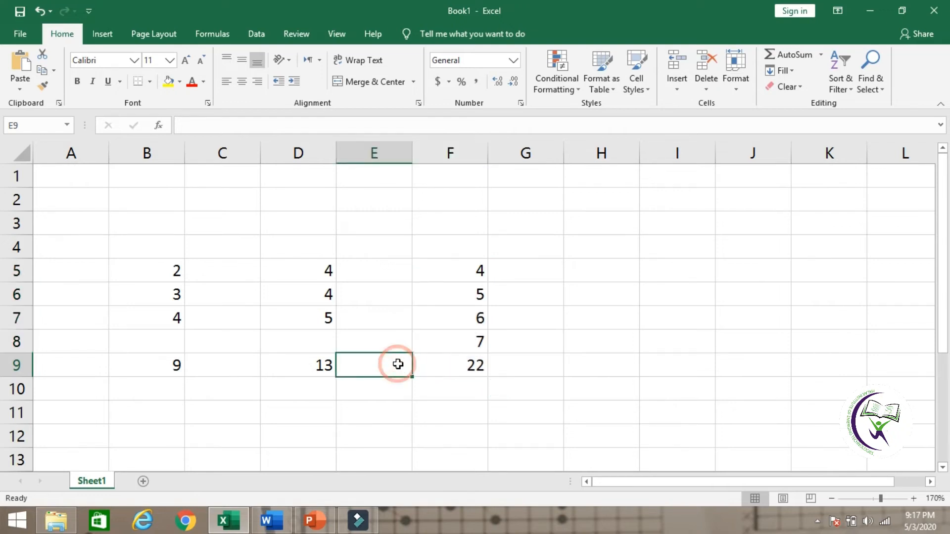
pyautogui.moveTo(471, 336); pyautogui.dragTo(460, 266)
pyautogui.click(459, 366)
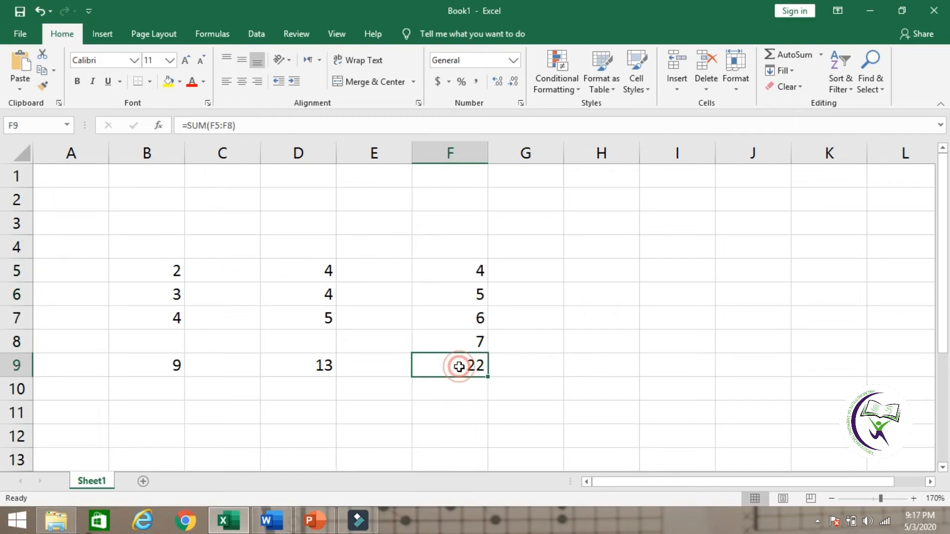
# - Change cell F5 to 6 and check the SUM formula in cell F9
pyautogui.click(471, 275)
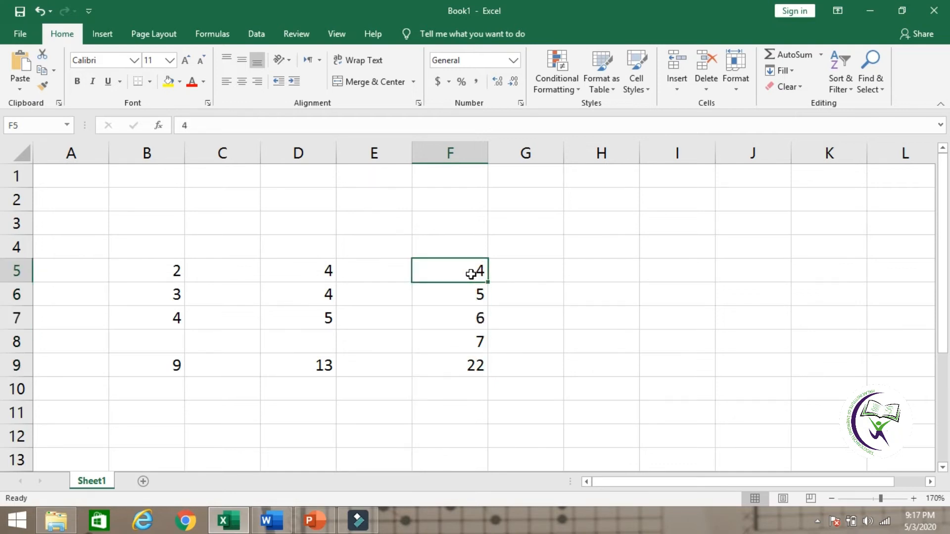
pyautogui.write('6')
pyautogui.press('Return')
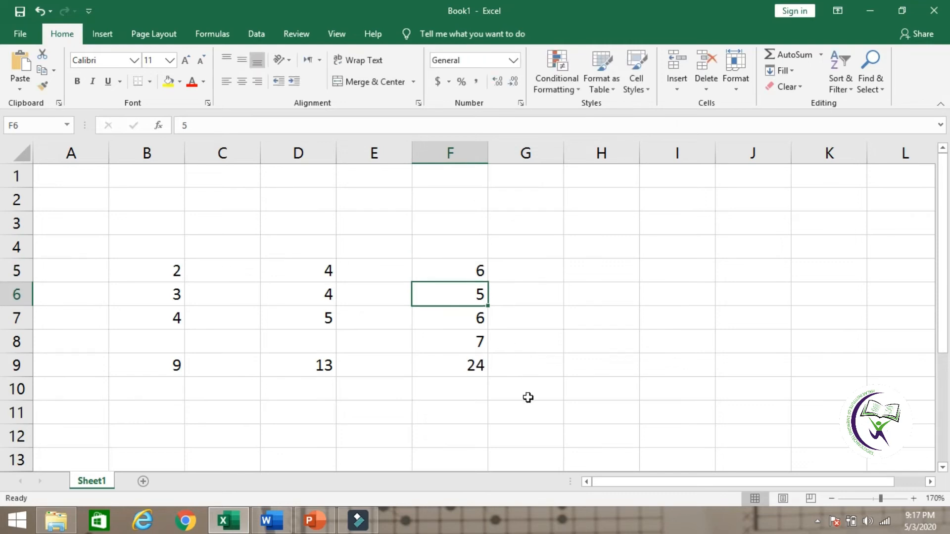
pyautogui.doubleClick(462, 364)
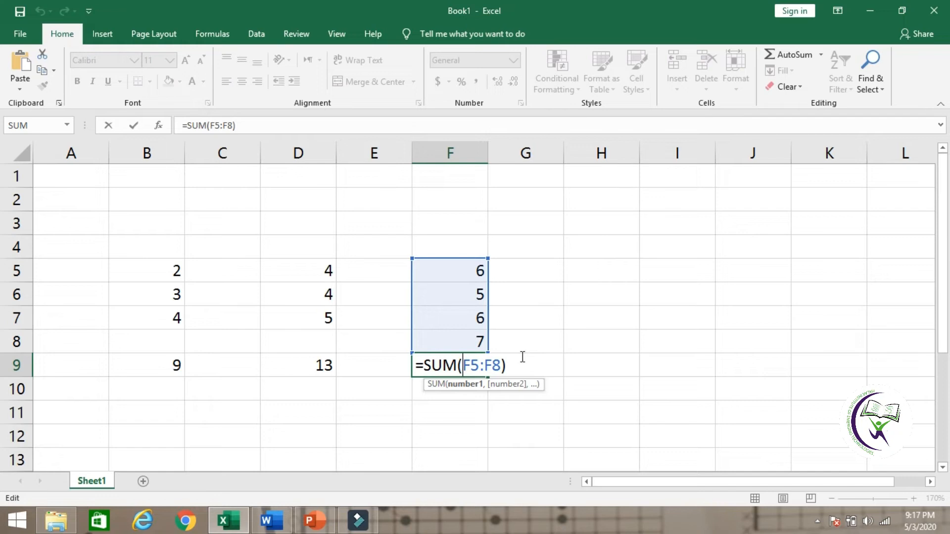
pyautogui.press('Return')
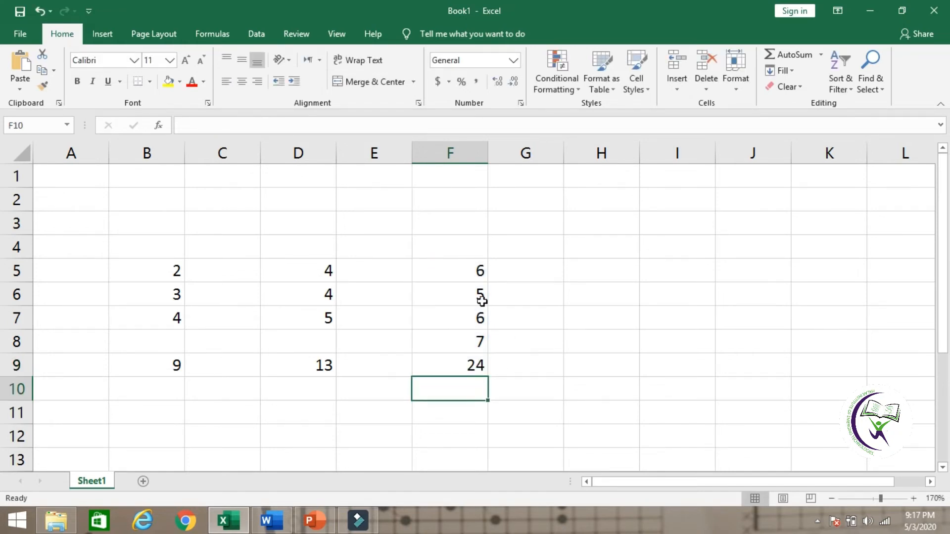
# - Write the temporary note "Alt + =" in cell F12 and erase it again
pyautogui.click(436, 433)
pyautogui.write('A')
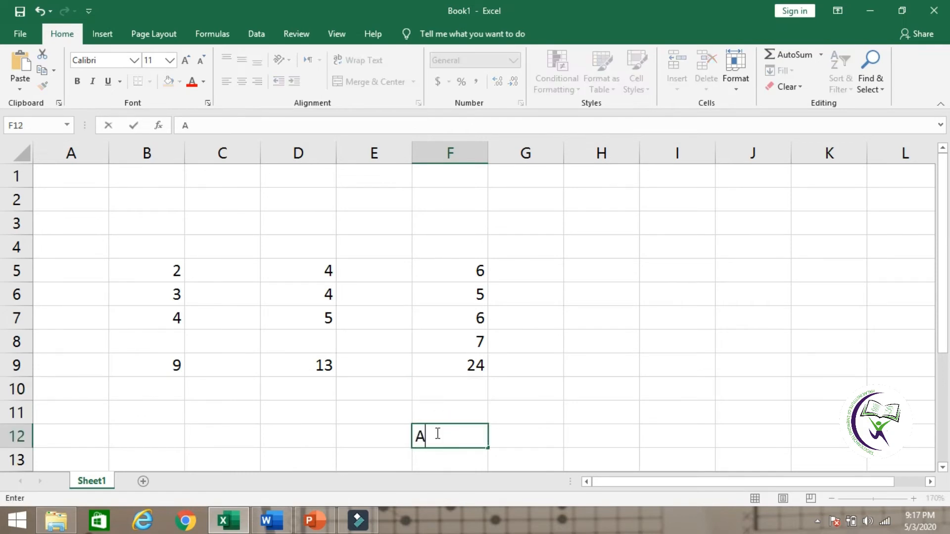
pyautogui.write('lt + =')
pyautogui.press('BackSpace')
pyautogui.press('BackSpace')
pyautogui.press('BackSpace')
pyautogui.press('BackSpace')
pyautogui.press('BackSpace')
pyautogui.press('BackSpace')
pyautogui.press('BackSpace')
# - Enter the numbers 4, 5, 6 and 7 down column H in cells H5 to H8
pyautogui.click(605, 279)
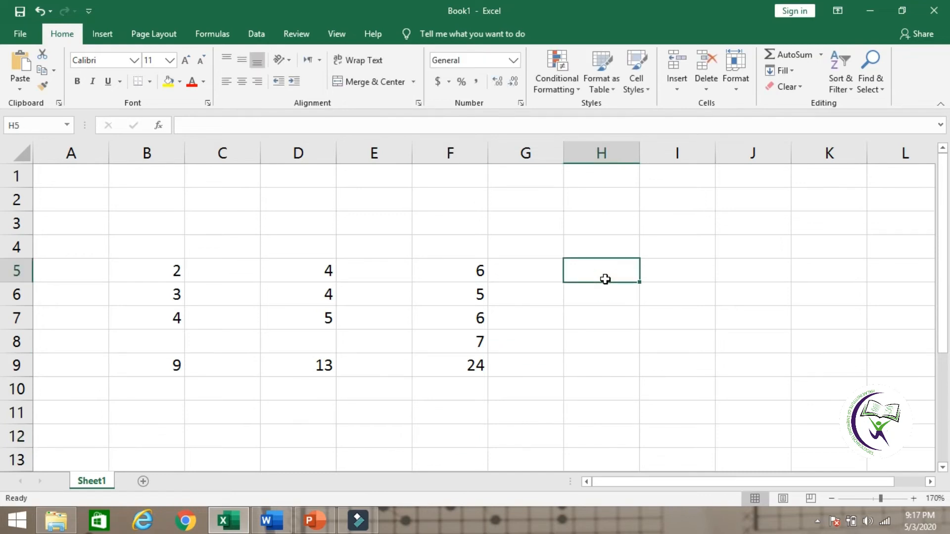
pyautogui.write('4')
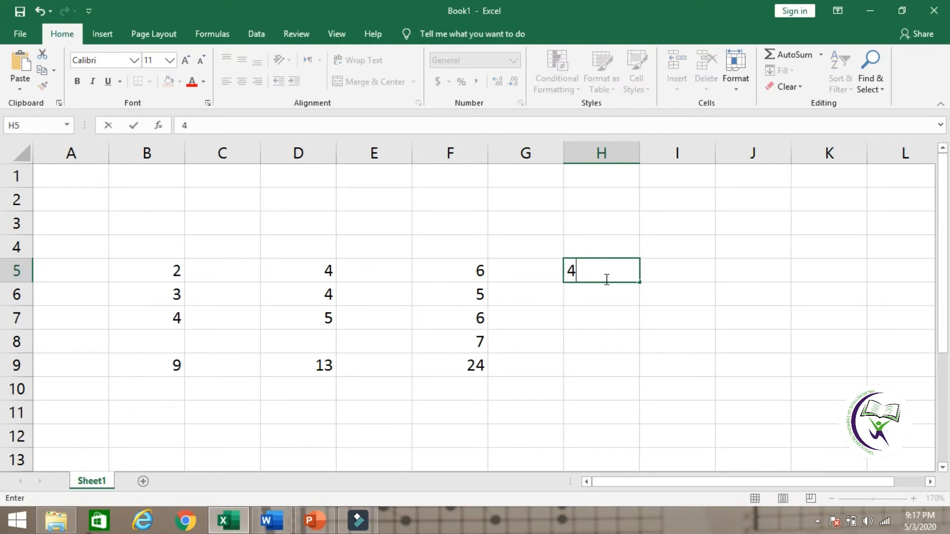
pyautogui.press('Return')
pyautogui.write('5')
pyautogui.press('Return')
pyautogui.write('6')
pyautogui.press('Return')
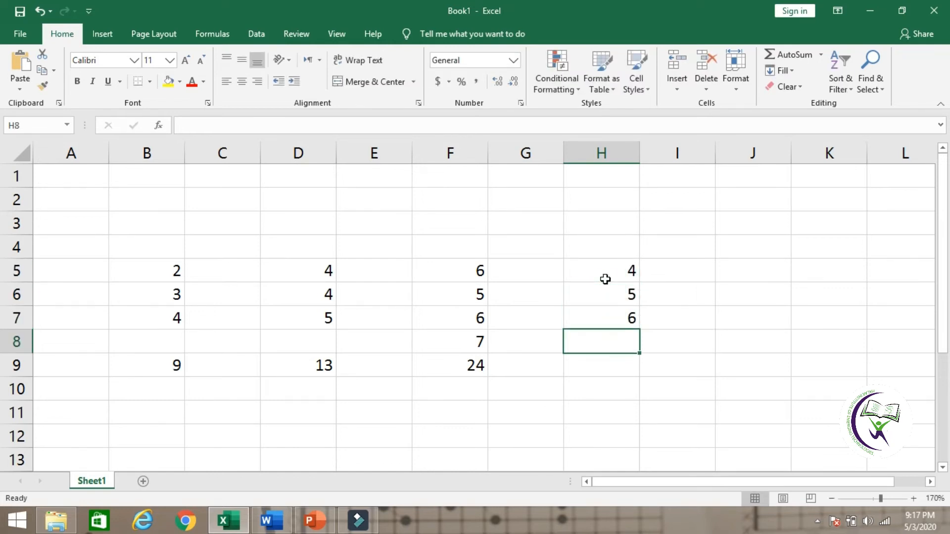
pyautogui.write('7')
pyautogui.press('Return')
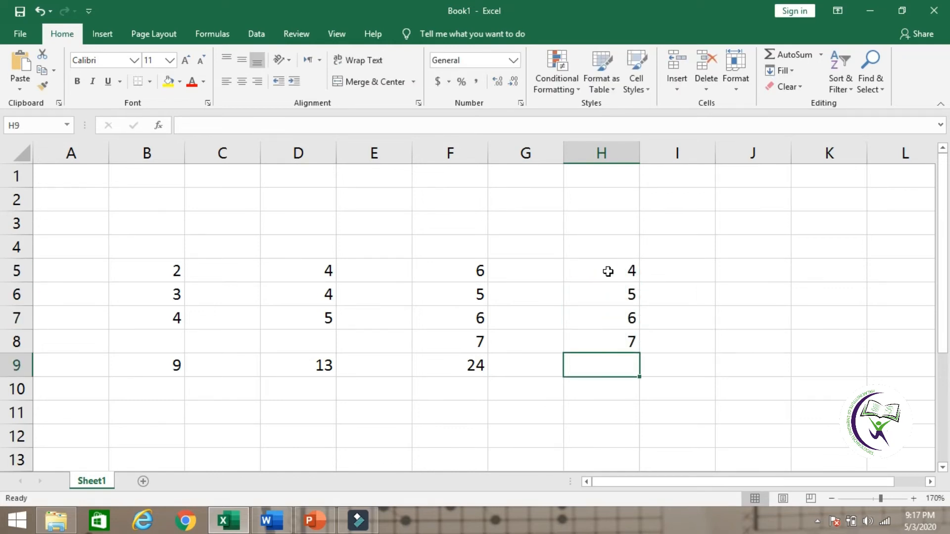
# - Total the column H numbers in cell H9 by applying AutoSum to the range H5:H9
pyautogui.moveTo(611, 268); pyautogui.dragTo(621, 341)
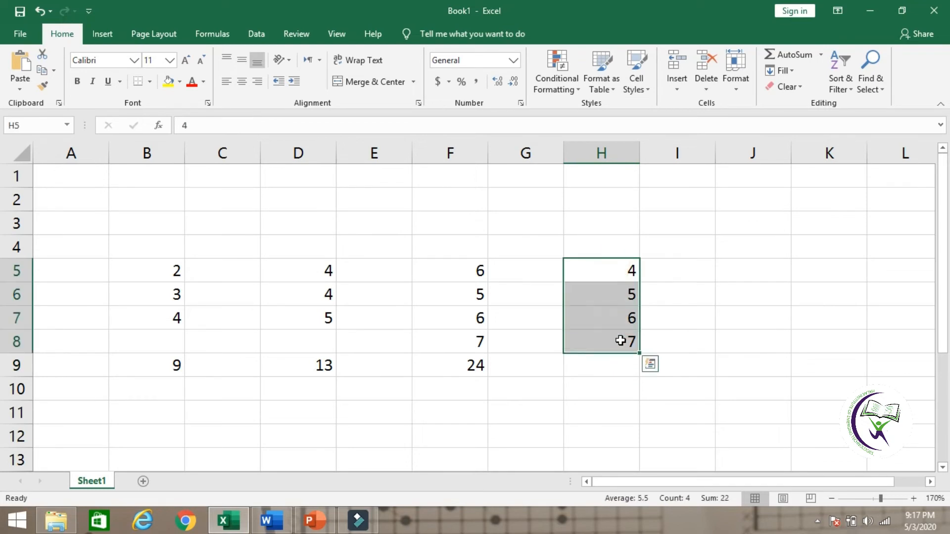
pyautogui.hotkey('shift', 'Down')
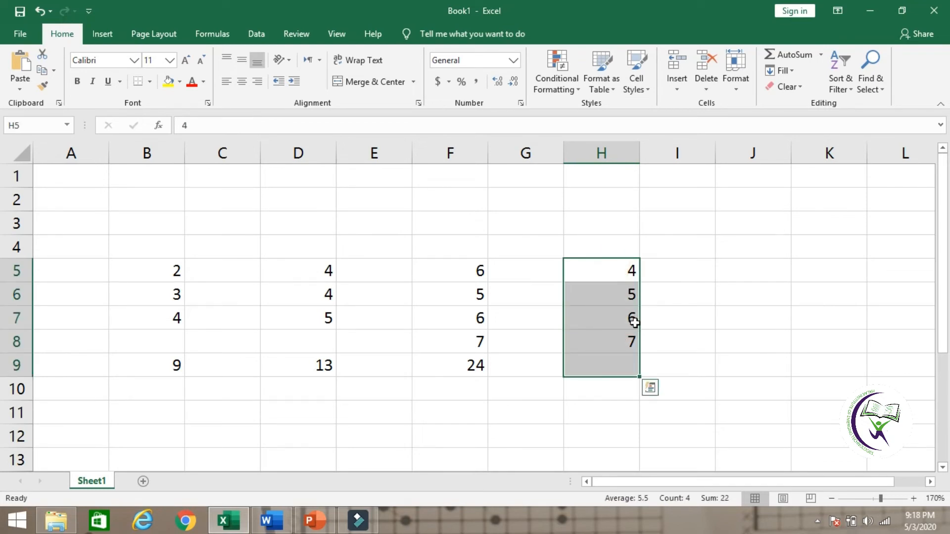
pyautogui.click(797, 58)
pyautogui.click(601, 391)
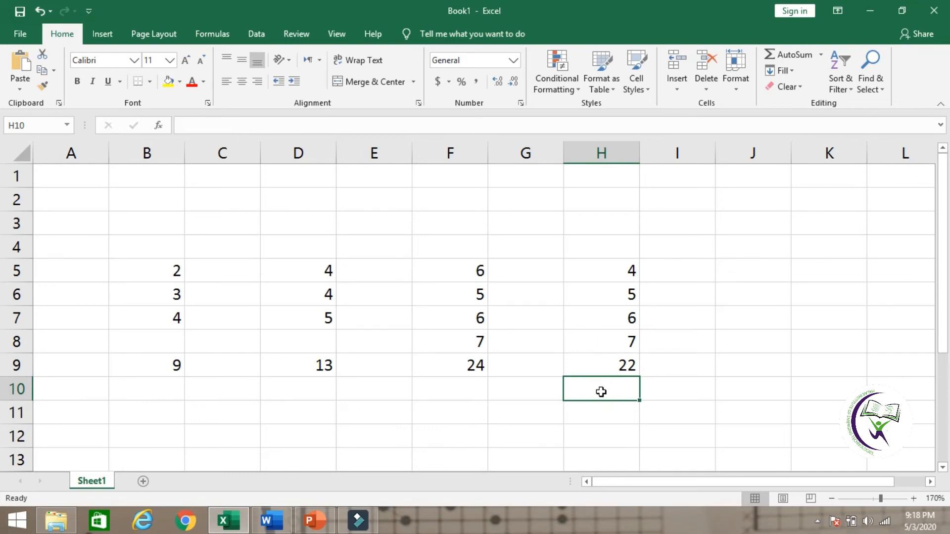
# - Review the SUM formulas behind the totals in cells B9, D9, F9 and H9
pyautogui.click(175, 262)
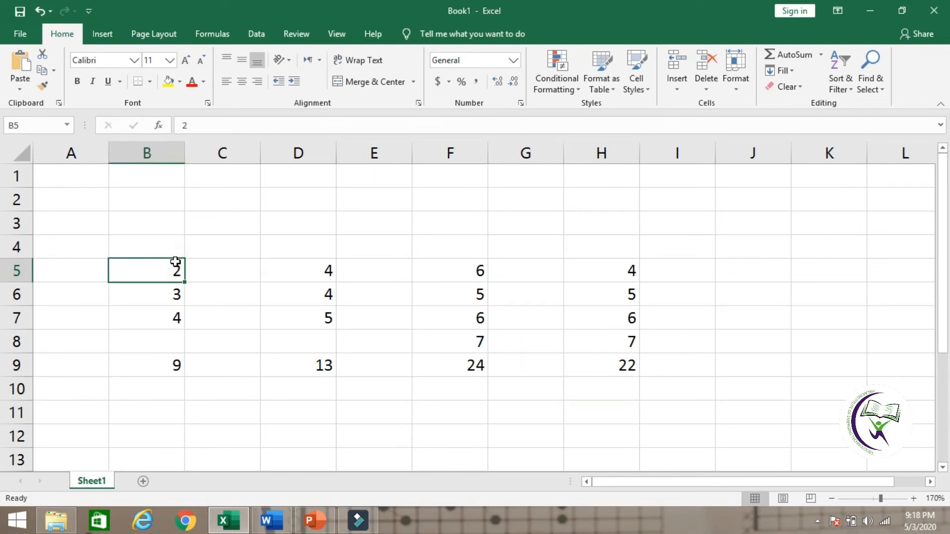
pyautogui.click(170, 365)
pyautogui.doubleClick(168, 365)
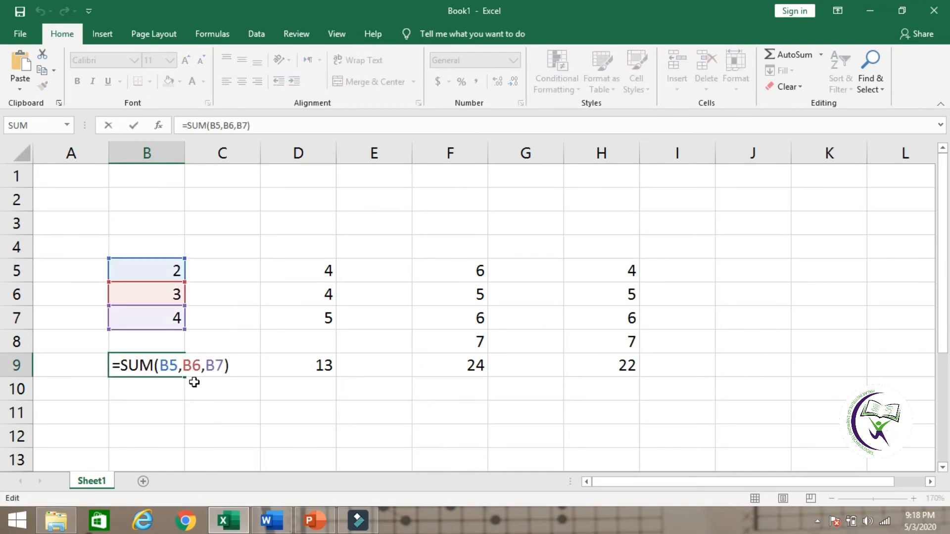
pyautogui.click(312, 365)
pyautogui.doubleClick(311, 366)
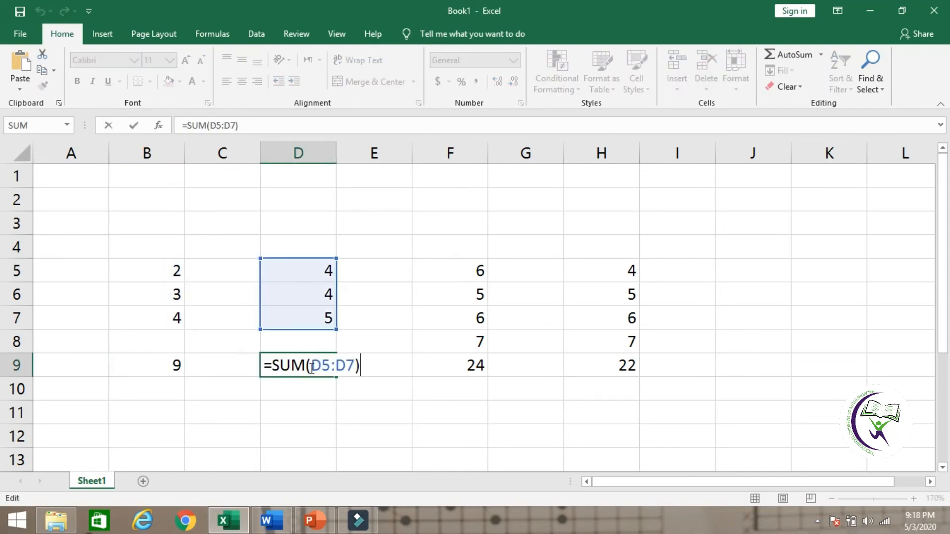
pyautogui.click(469, 369)
pyautogui.doubleClick(470, 369)
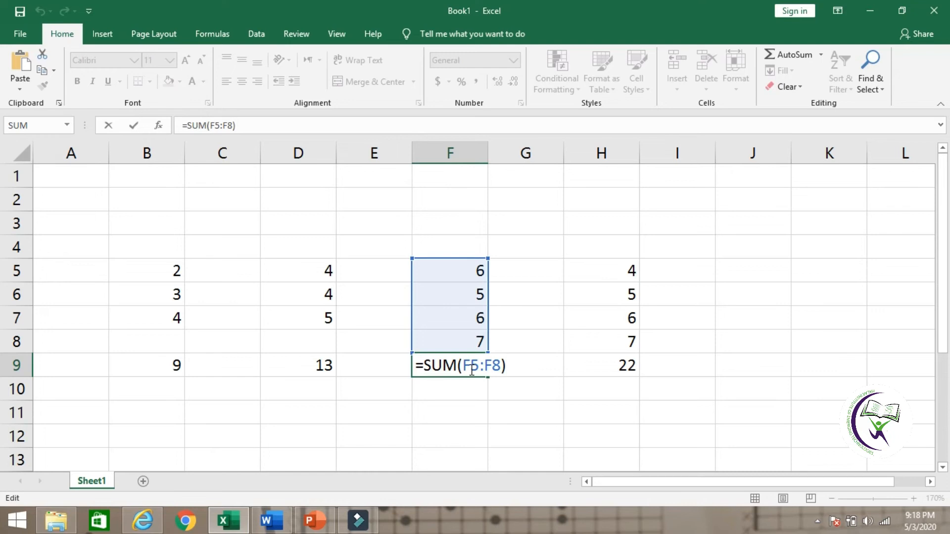
pyautogui.click(612, 363)
pyautogui.doubleClick(612, 363)
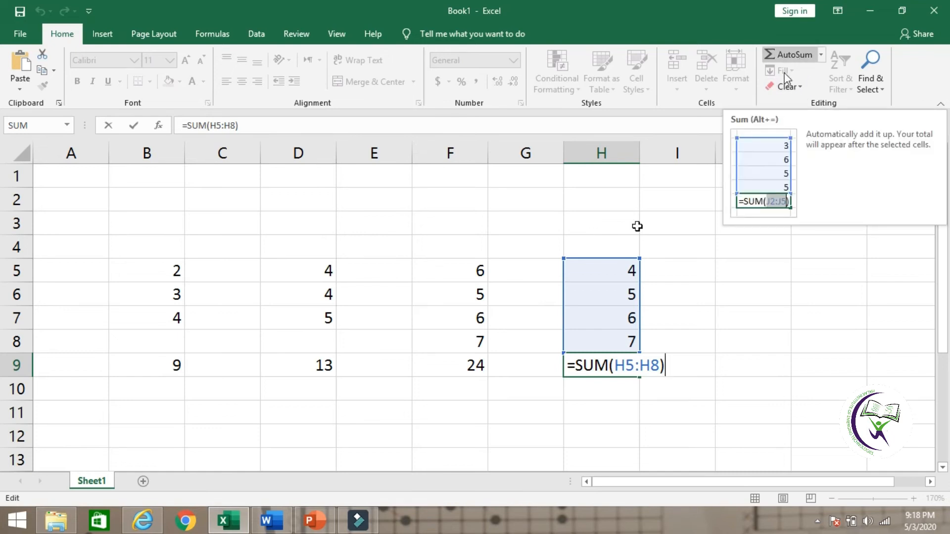
pyautogui.click(354, 414)
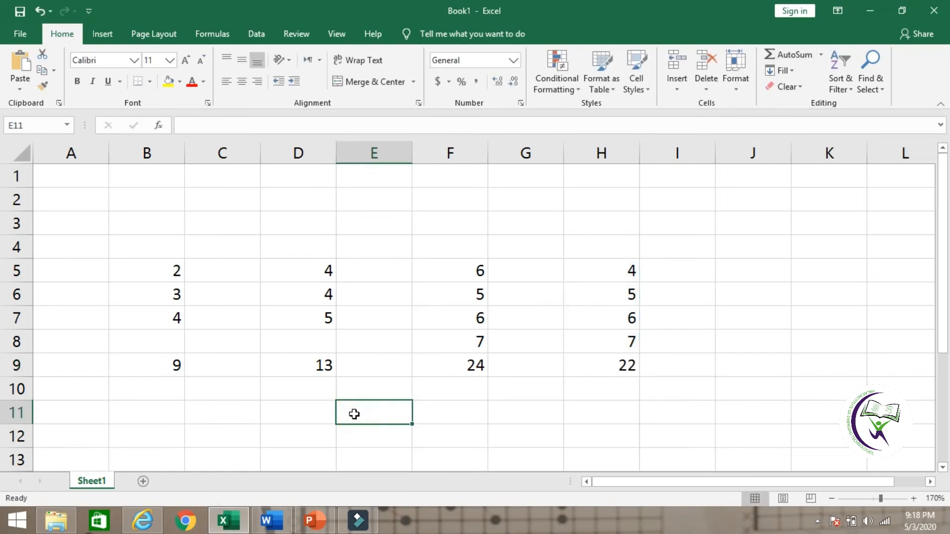
# - Enter 2 in cell D12 and 4 in cell G12, leaving the cells between them empty
pyautogui.press('Down')
pyautogui.press('Down')
pyautogui.press('Down')
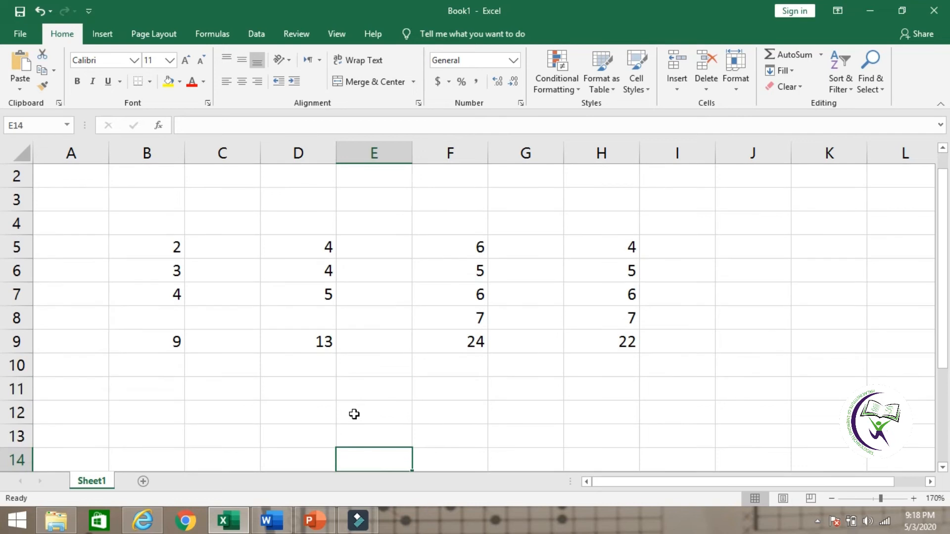
pyautogui.click(295, 420)
pyautogui.write('2')
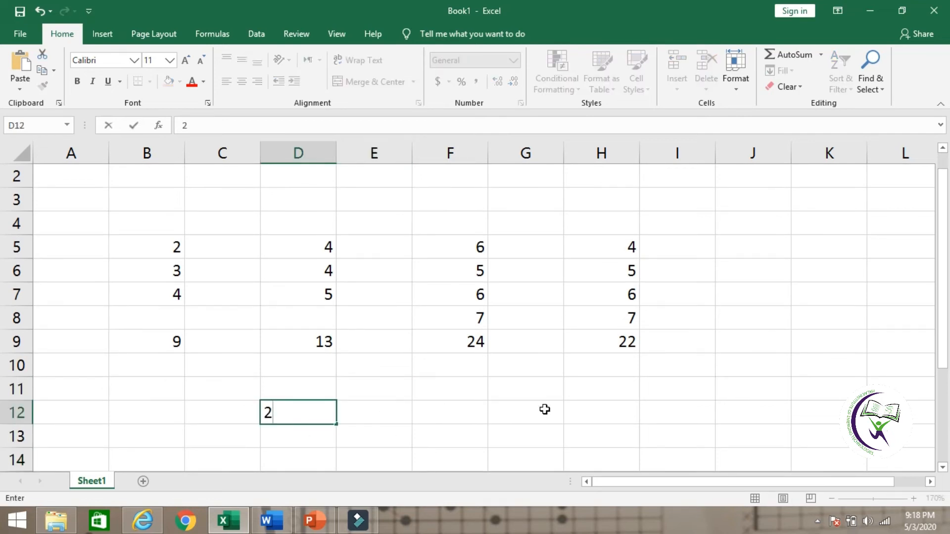
pyautogui.click(544, 410)
pyautogui.write('4')
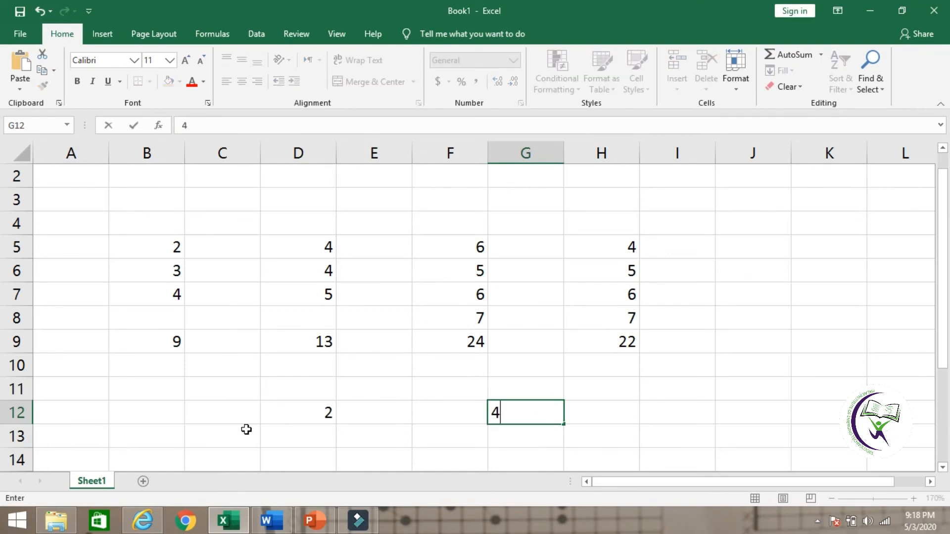
# - Start a SUM formula in cell B12 with D12 as its first argument
pyautogui.click(136, 414)
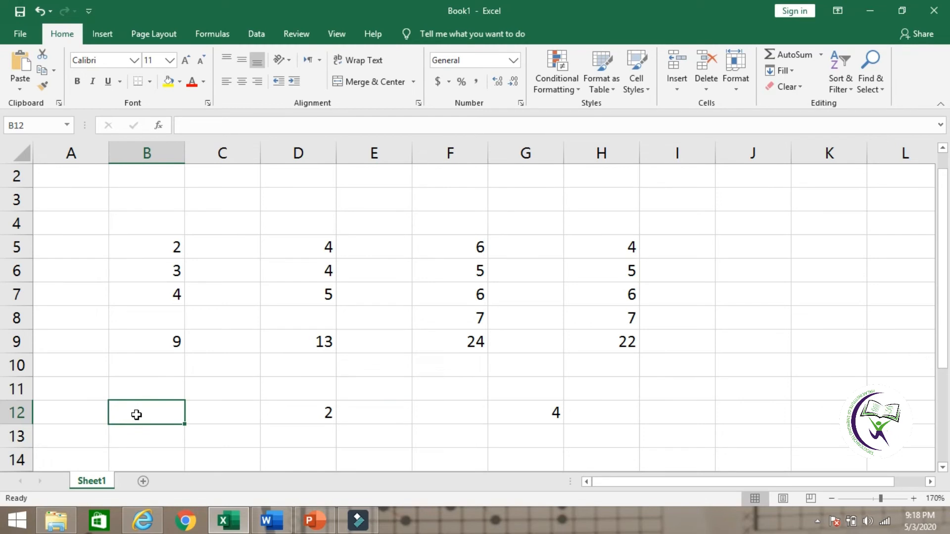
pyautogui.write('=s')
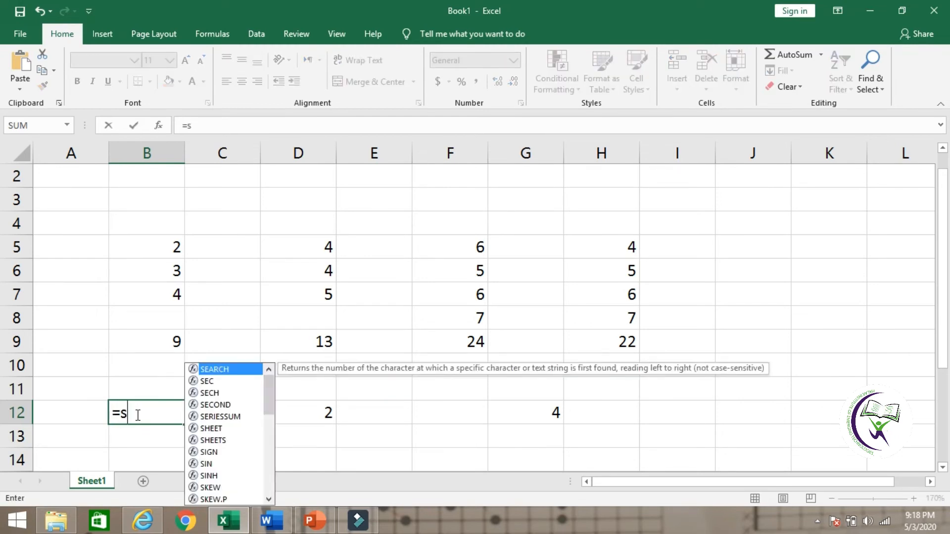
pyautogui.write('um(')
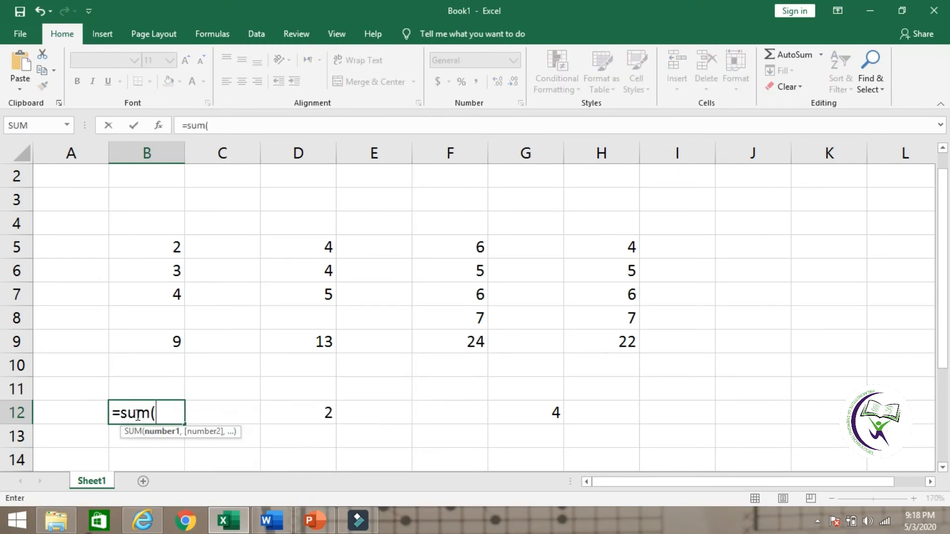
pyautogui.click(323, 416)
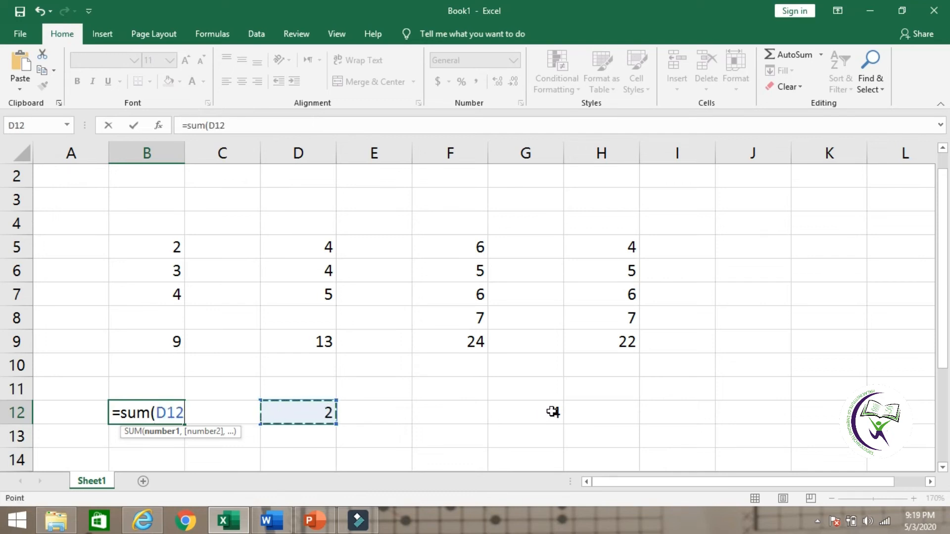
# - Try extending the first SUM argument in B12 across the range D12:G12, and reduce it back to D12 alone
pyautogui.click(551, 411)
pyautogui.moveTo(322, 412); pyautogui.dragTo(525, 412)
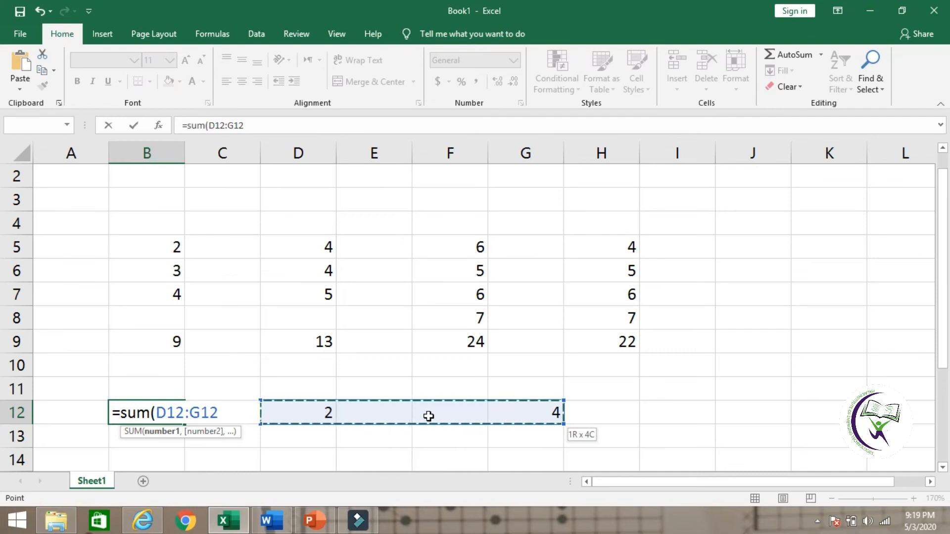
pyautogui.hotkey('shift', 'Left')
pyautogui.hotkey('shift', 'Left')
pyautogui.hotkey('shift', 'Left')
pyautogui.hotkey('shift', 'Left')
pyautogui.hotkey('shift', 'Right')
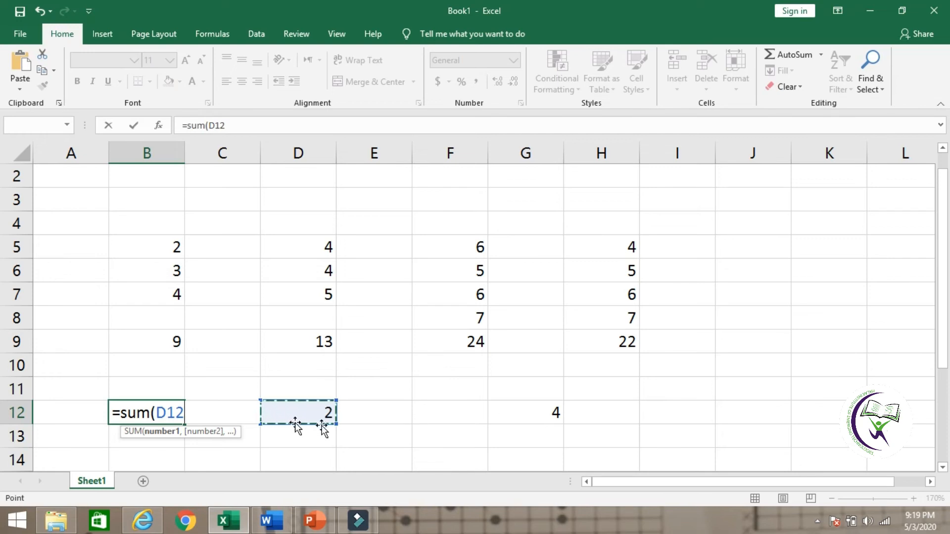
# - Complete the SUM formula in B12 with G12 as its second, separate argument, giving =SUM(D12,G12)
pyautogui.write(',')
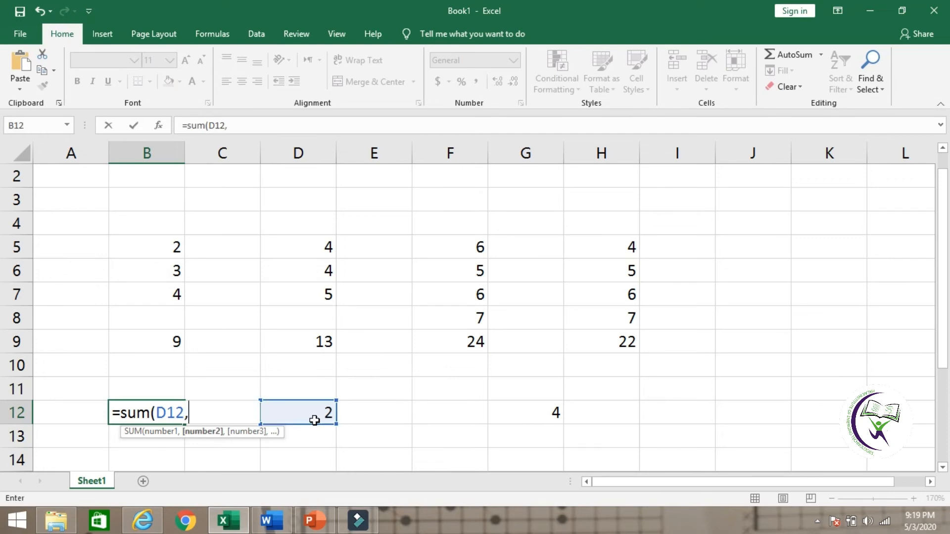
pyautogui.click(524, 407)
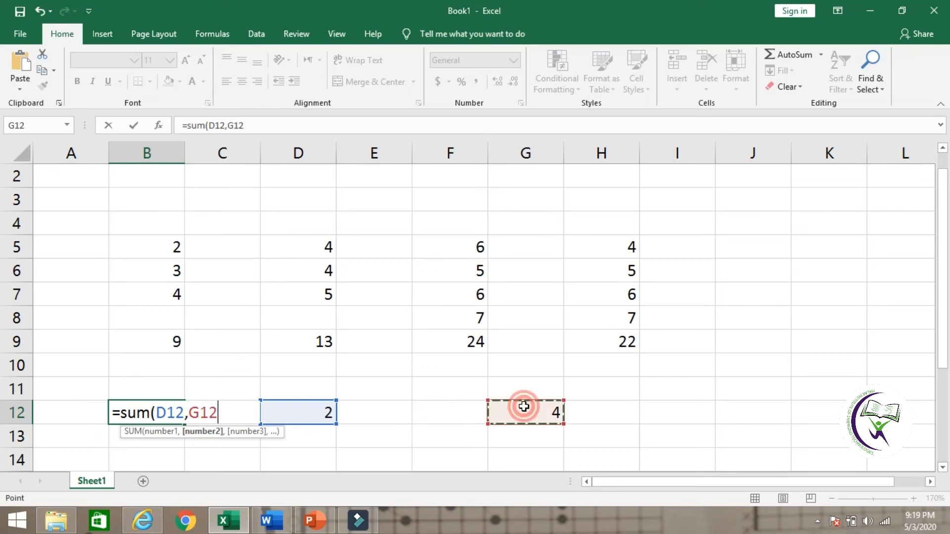
pyautogui.write(')')
pyautogui.press('Return')
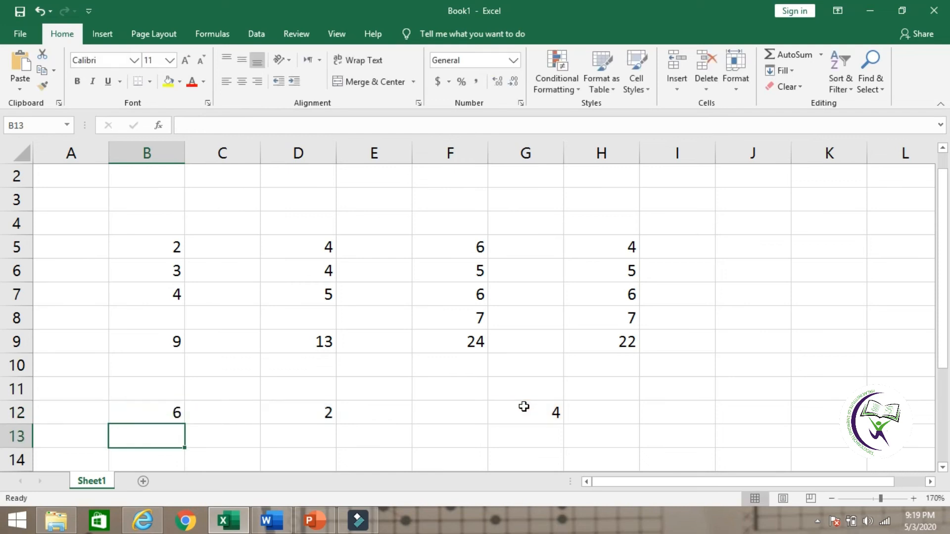
# - Change the value in cell D12 to 8 to test the total of the non-adjacent cells
pyautogui.click(536, 411)
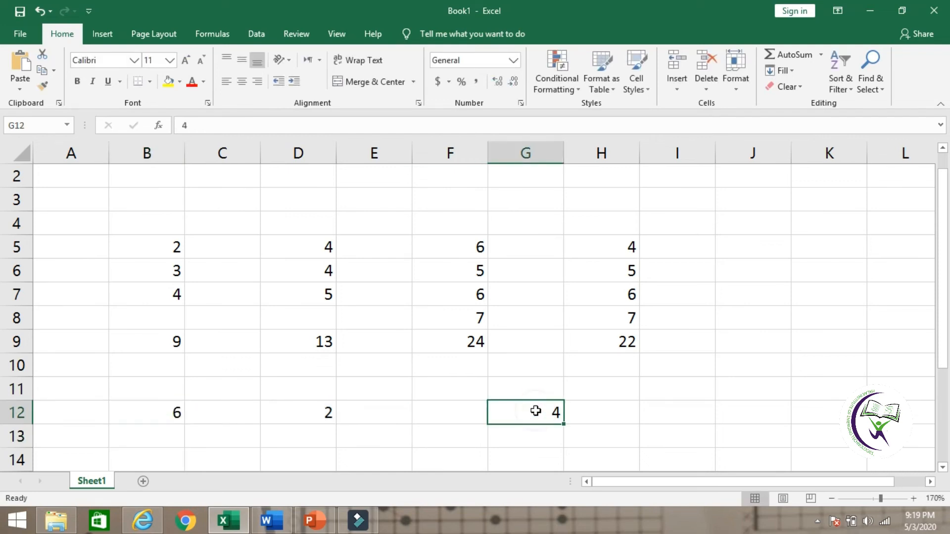
pyautogui.click(295, 413)
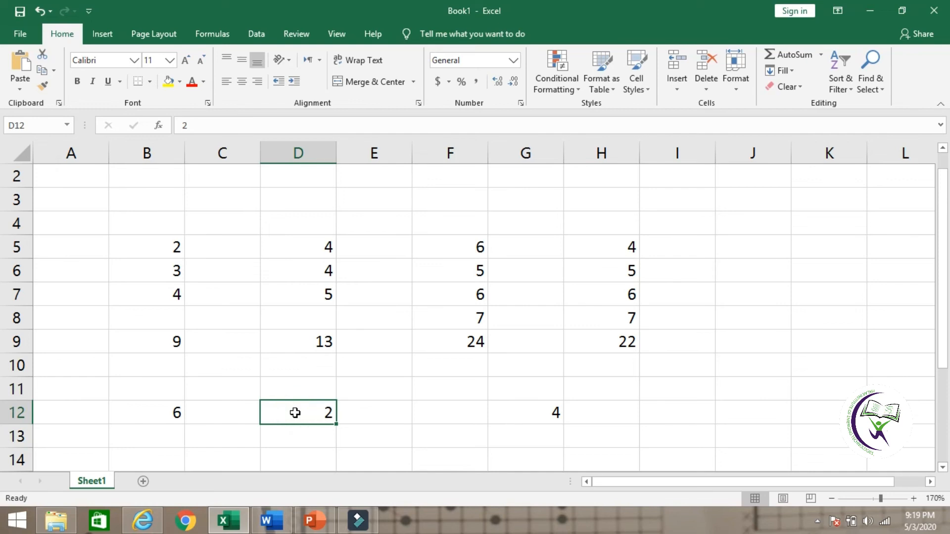
pyautogui.write('8')
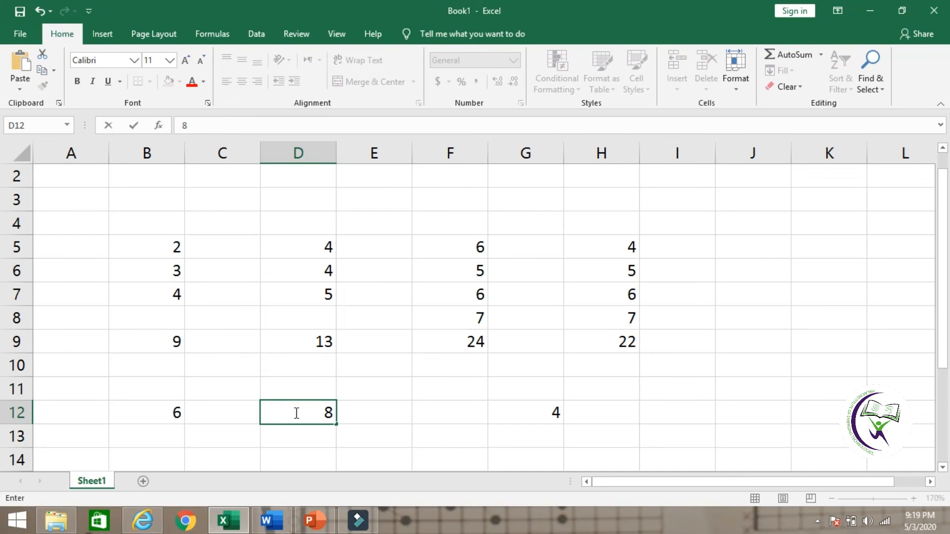
pyautogui.press('Return')
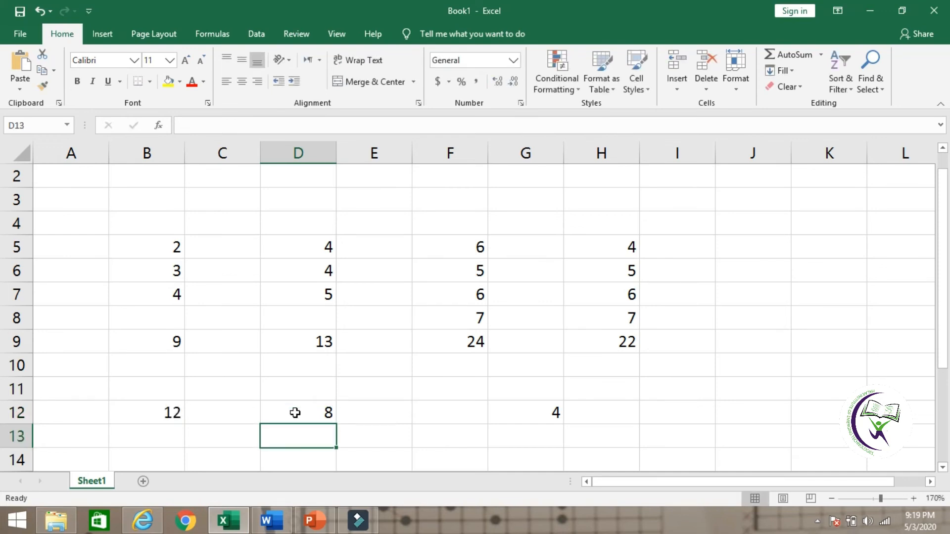
# - Inspect the SUM formula in cell B12 and the two cells it references
pyautogui.click(182, 412)
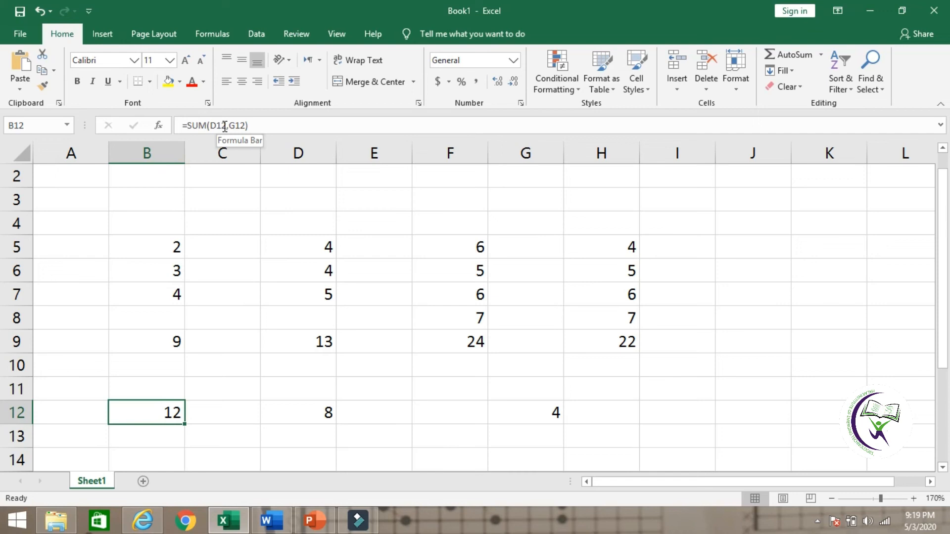
pyautogui.doubleClick(149, 405)
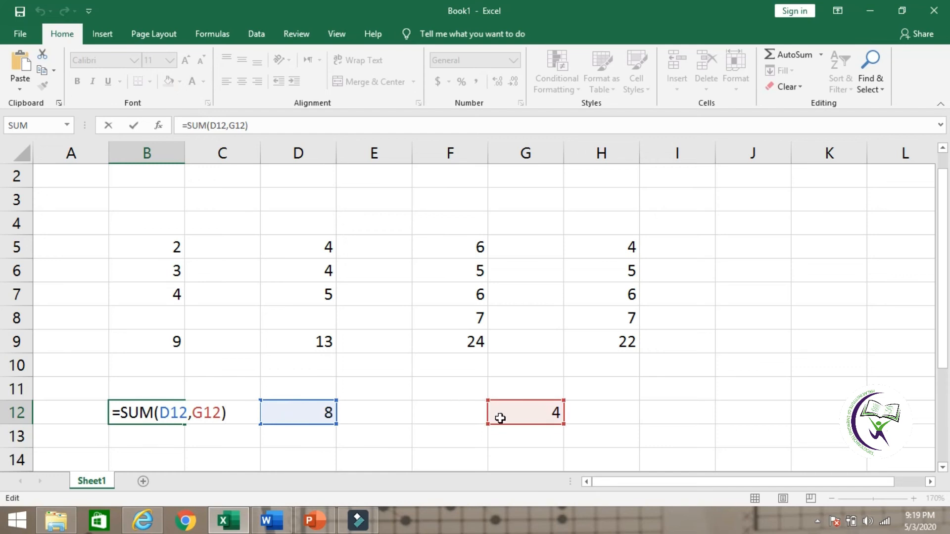
pyautogui.press('Return')
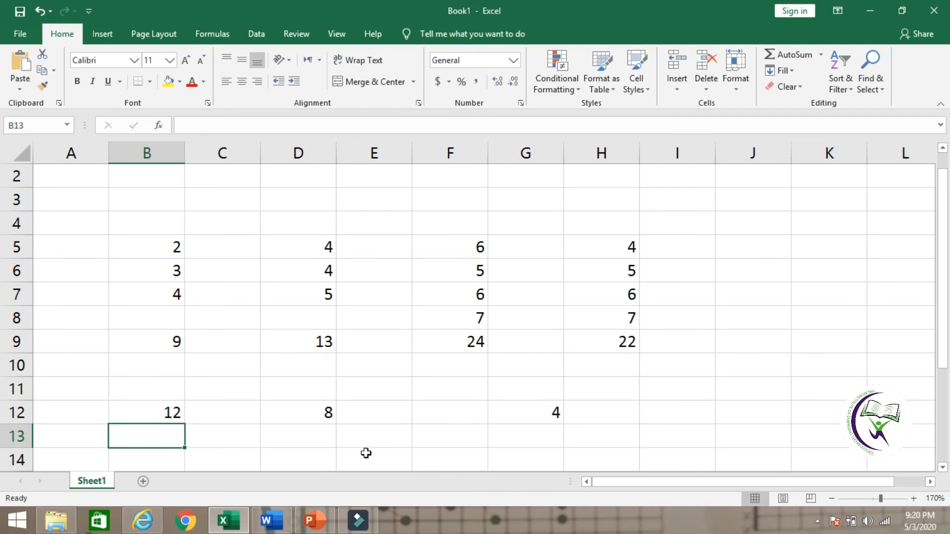
# - Enter the formula =2+3 in cell I12 to add two constants directly
pyautogui.click(688, 414)
pyautogui.write('=')
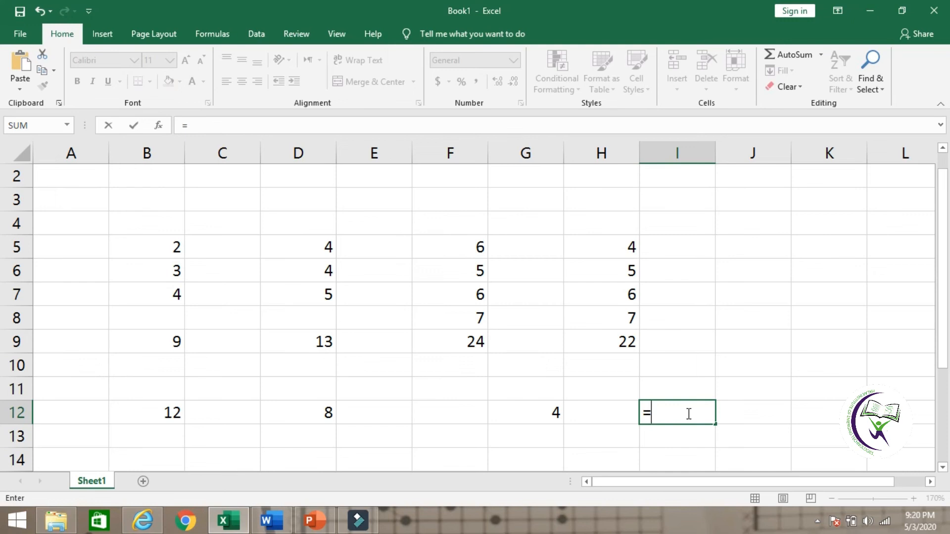
pyautogui.write('2+3')
pyautogui.click(689, 413)
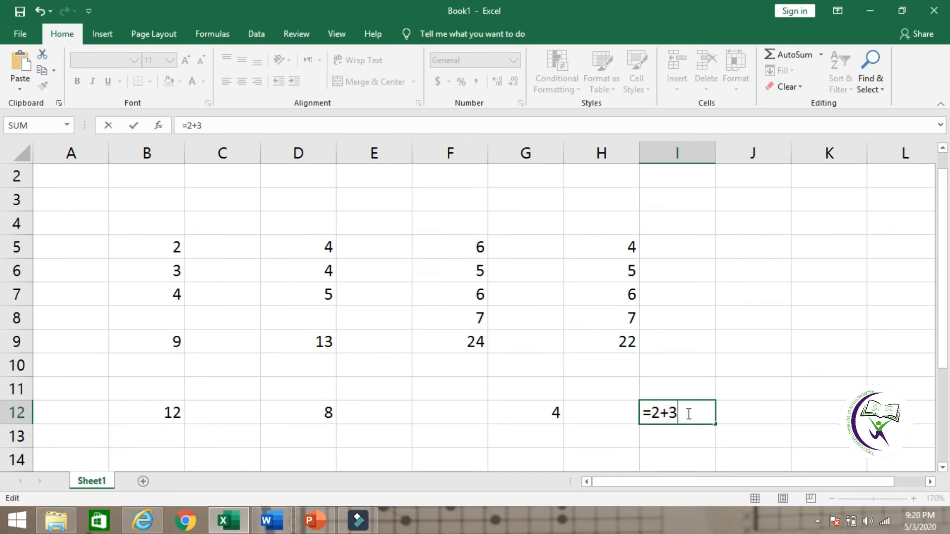
pyautogui.press('Return')
# - Check the constant-addition formula behind the result in cell I12
pyautogui.click(691, 413)
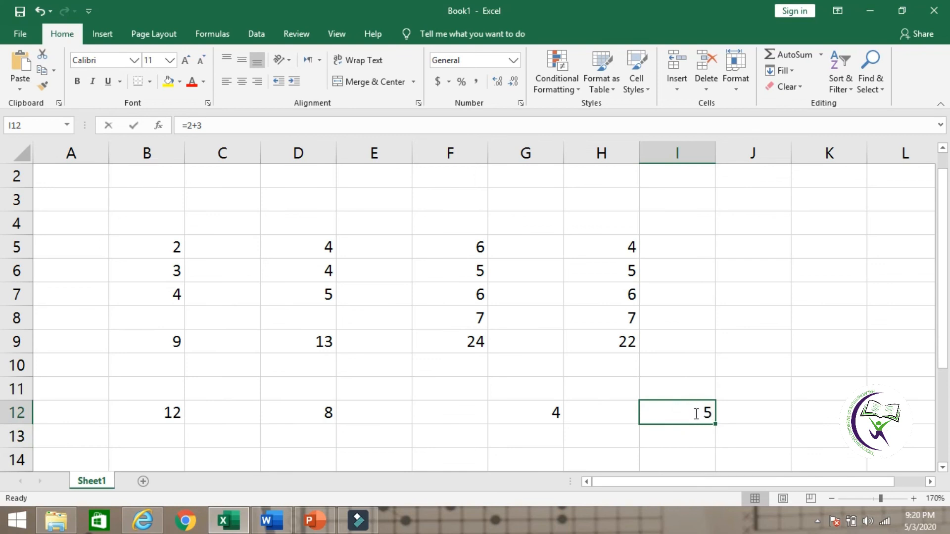
pyautogui.doubleClick(694, 414)
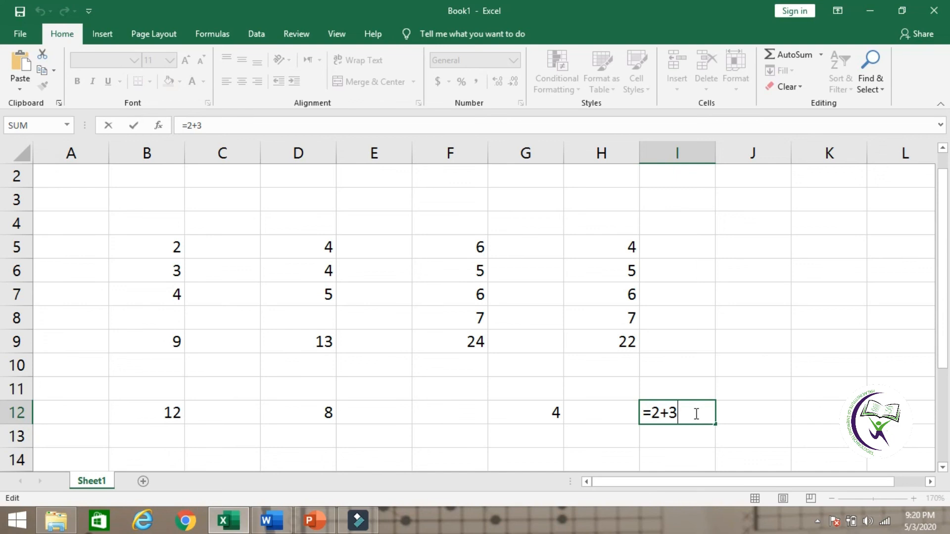
pyautogui.press('Return')
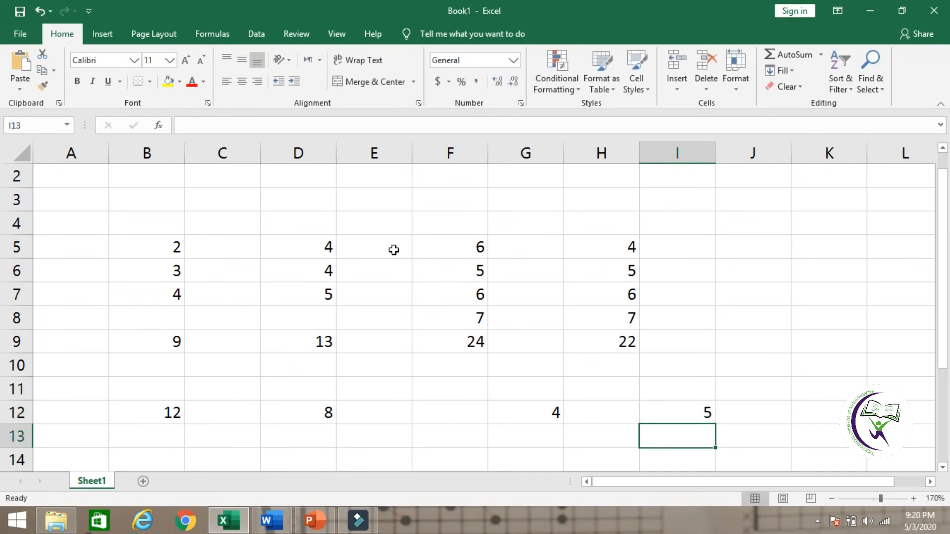
# - Enter the heading SUM in cell D3 above the number columns
pyautogui.click(308, 198)
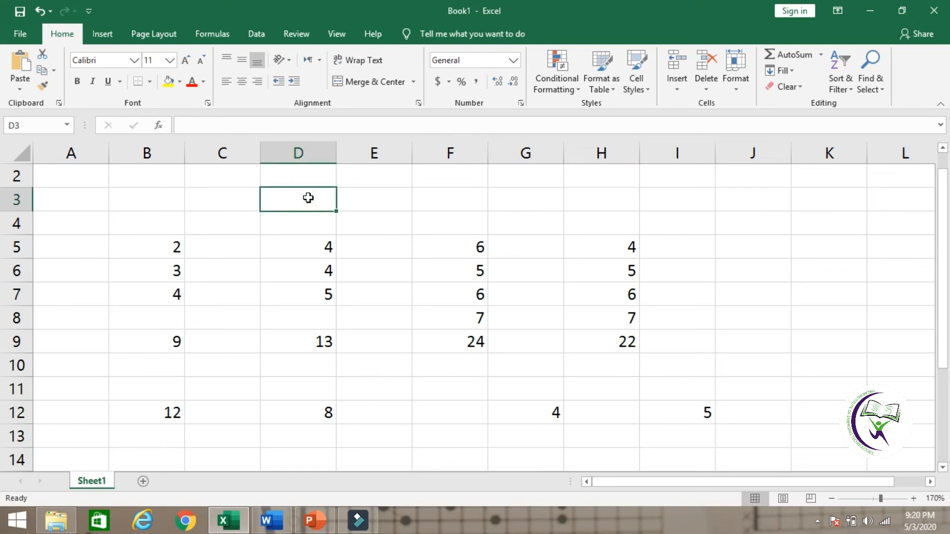
pyautogui.write('SUM')
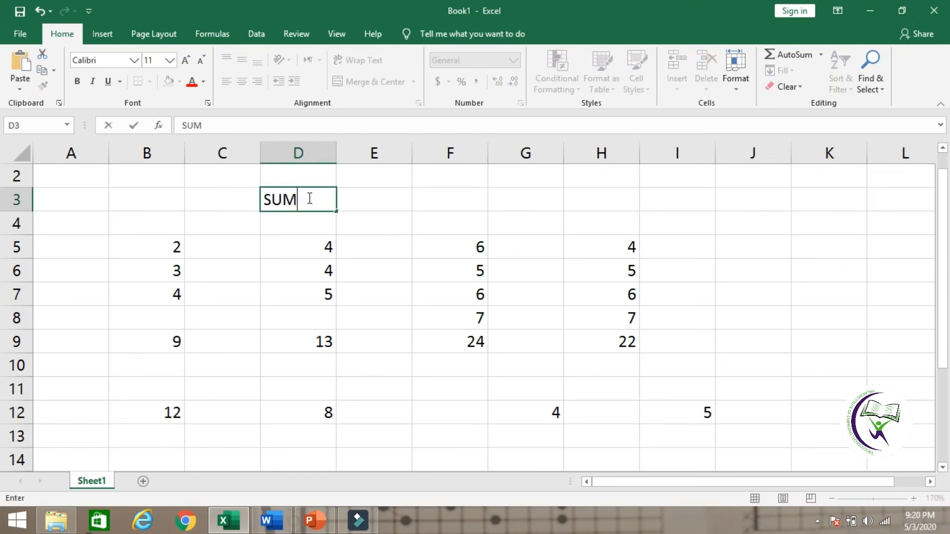
pyautogui.click(243, 201)
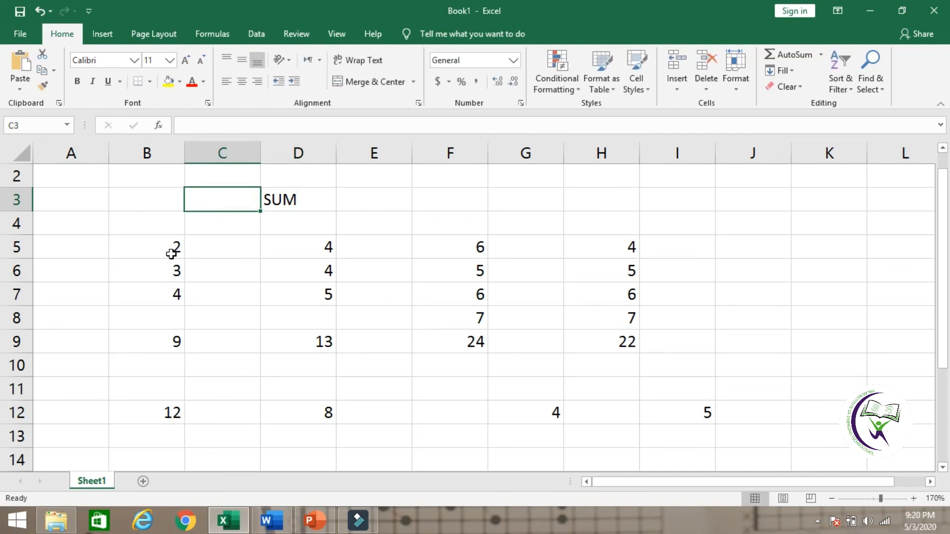
# - Review the example numbers in columns B, D, F and H and the separate values in D12 and G12
pyautogui.moveTo(170, 252); pyautogui.dragTo(173, 295)
pyautogui.moveTo(319, 295); pyautogui.dragTo(483, 242)
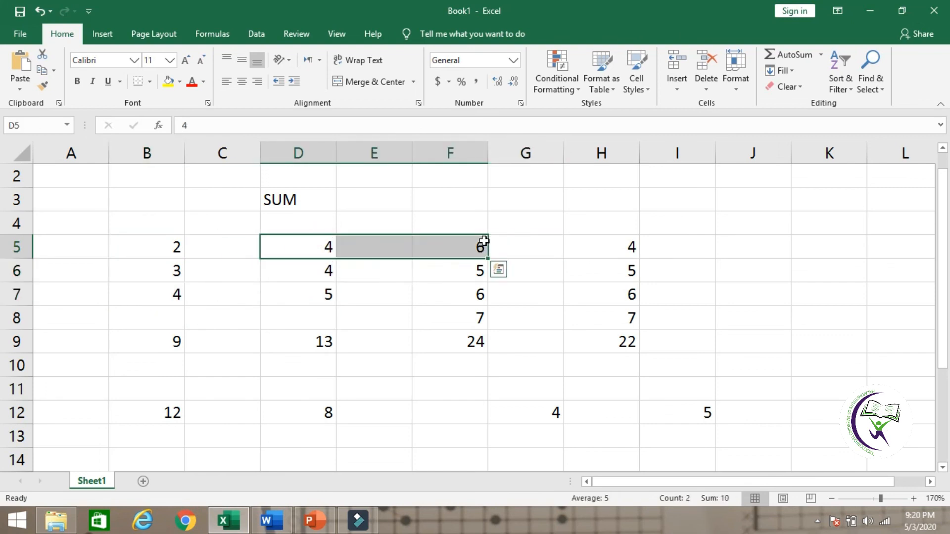
pyautogui.click(467, 278)
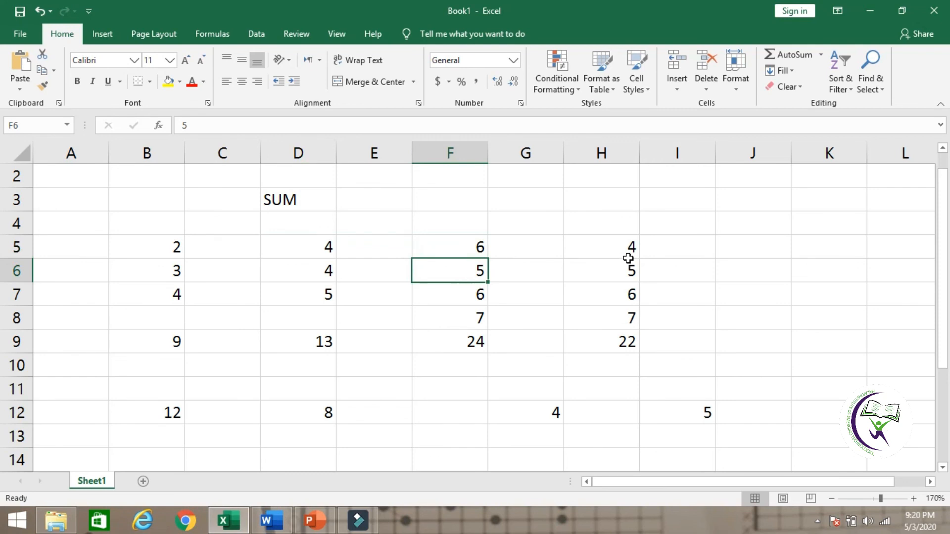
pyautogui.moveTo(626, 243); pyautogui.dragTo(631, 340)
pyautogui.moveTo(827, 46); pyautogui.dragTo(479, 270)
pyautogui.moveTo(480, 311); pyautogui.dragTo(477, 323)
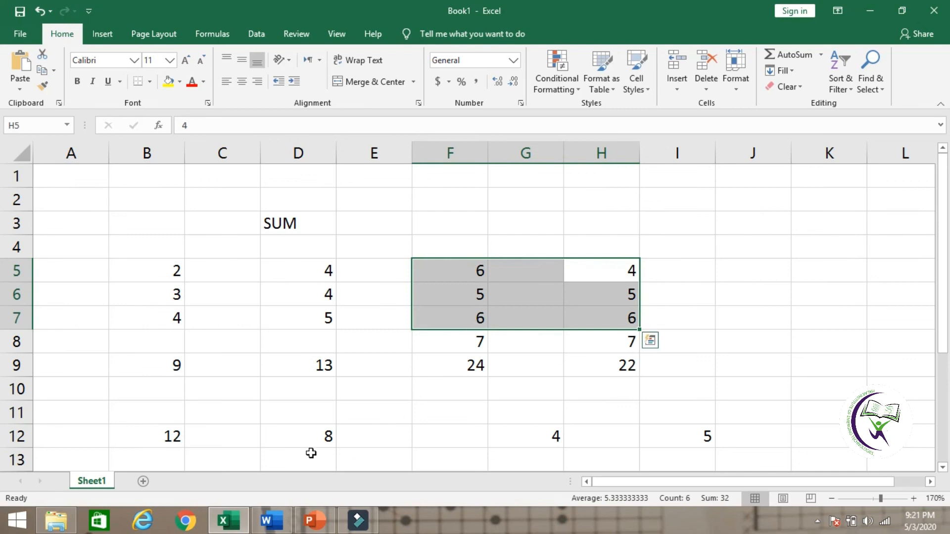
pyautogui.click(324, 436)
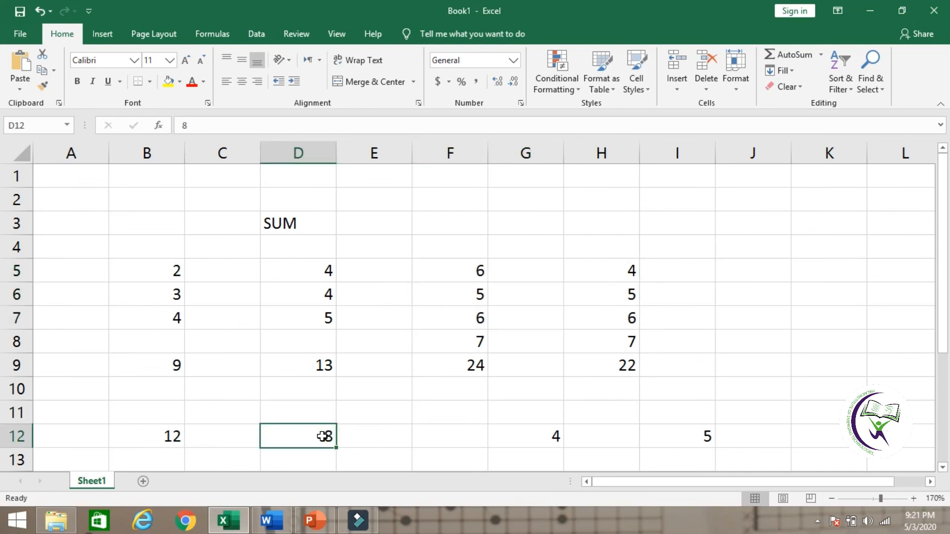
pyautogui.click(542, 432)
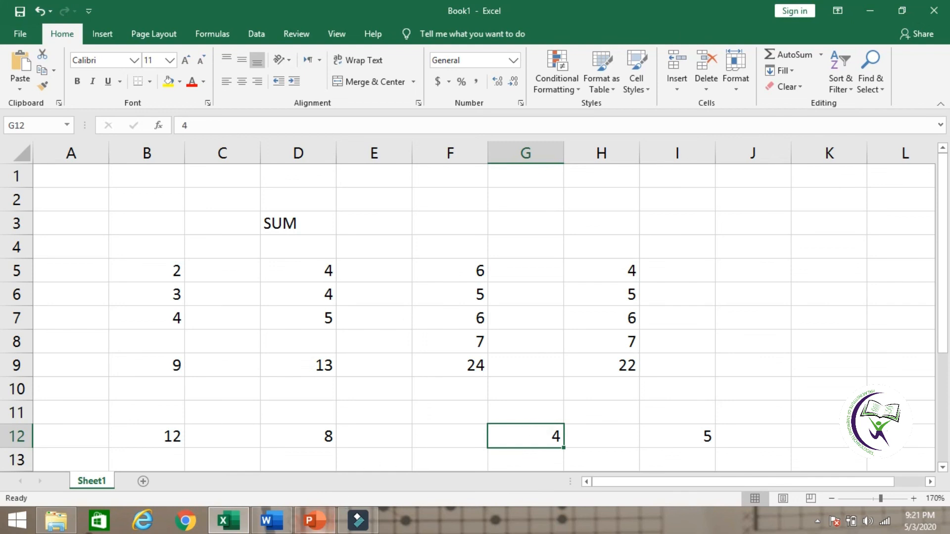
# - Switch to the PowerPoint slide show with the Sum( ) syntax slide
pyautogui.click(315, 520)
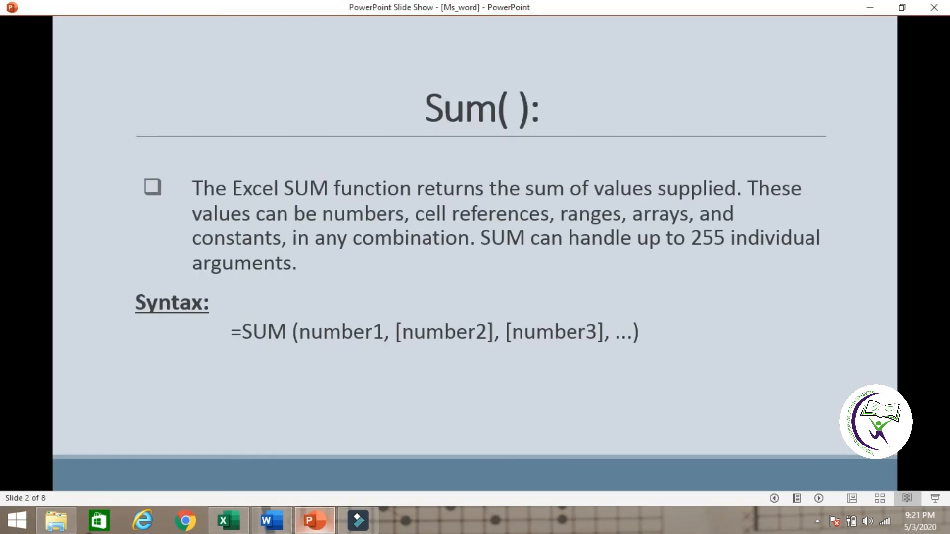